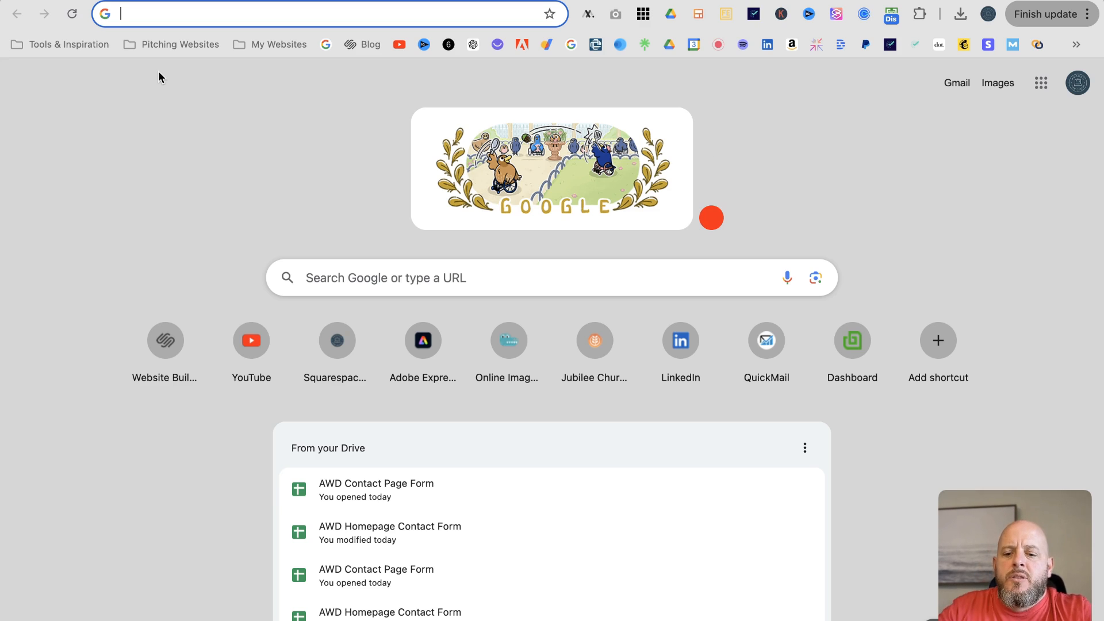
# Go to Google Drive and open its Settings page from the My Drive gear menu
pyautogui.write('drive.google.com')
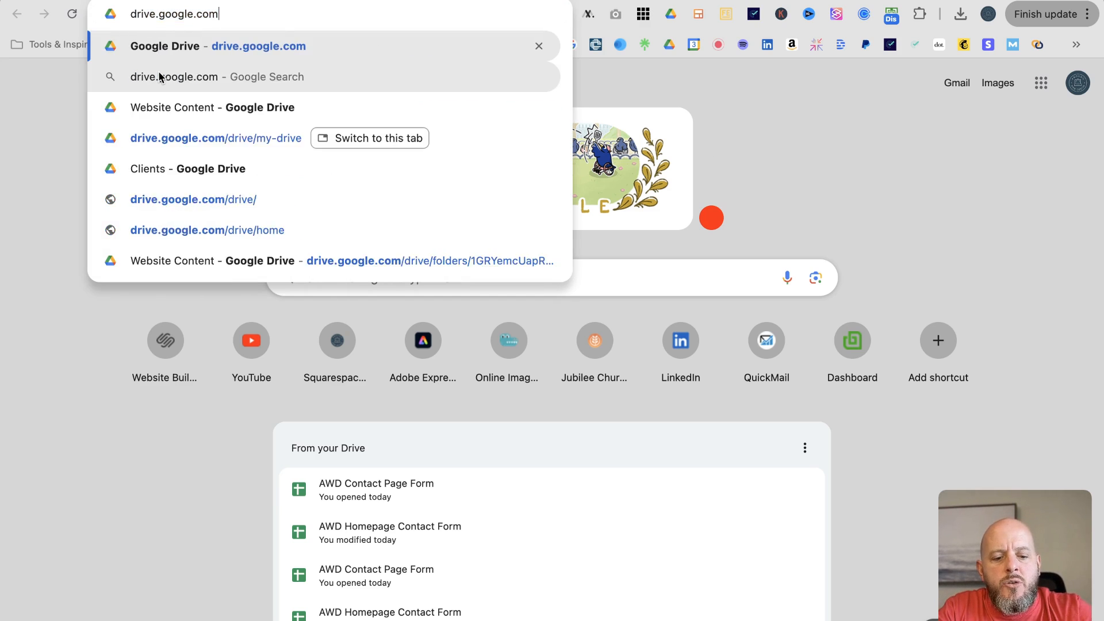
pyautogui.press('Return')
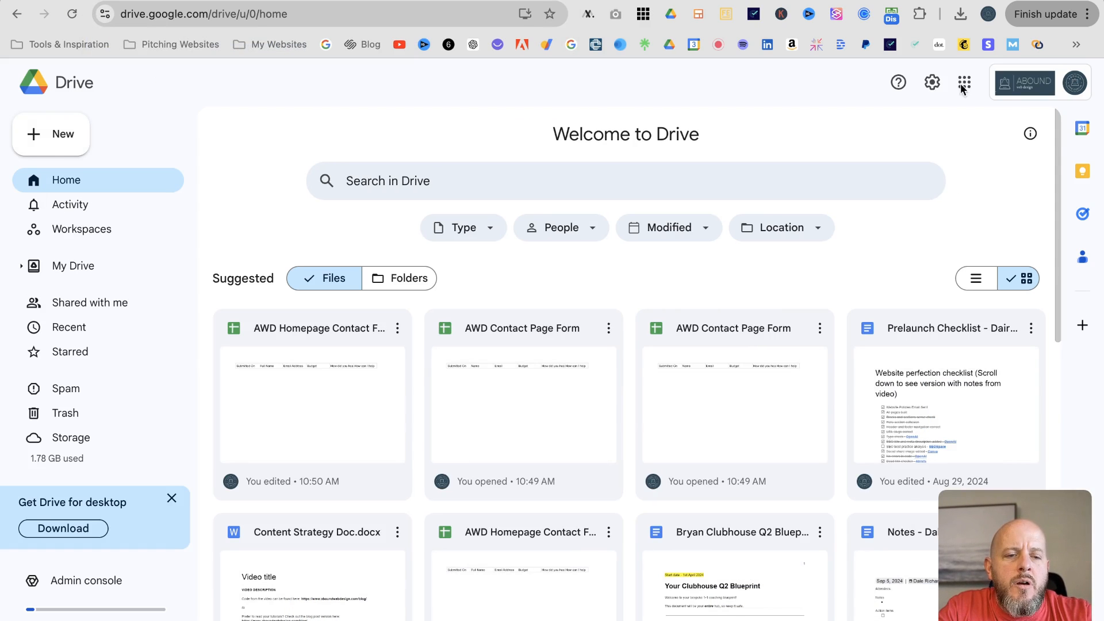
pyautogui.click(72, 268)
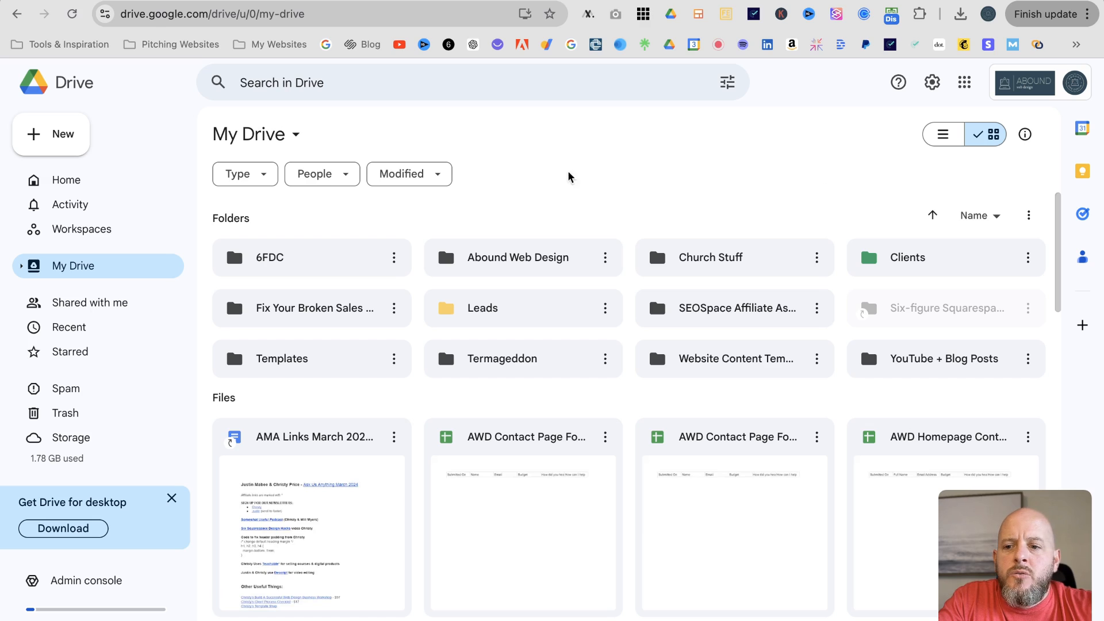
pyautogui.click(934, 84)
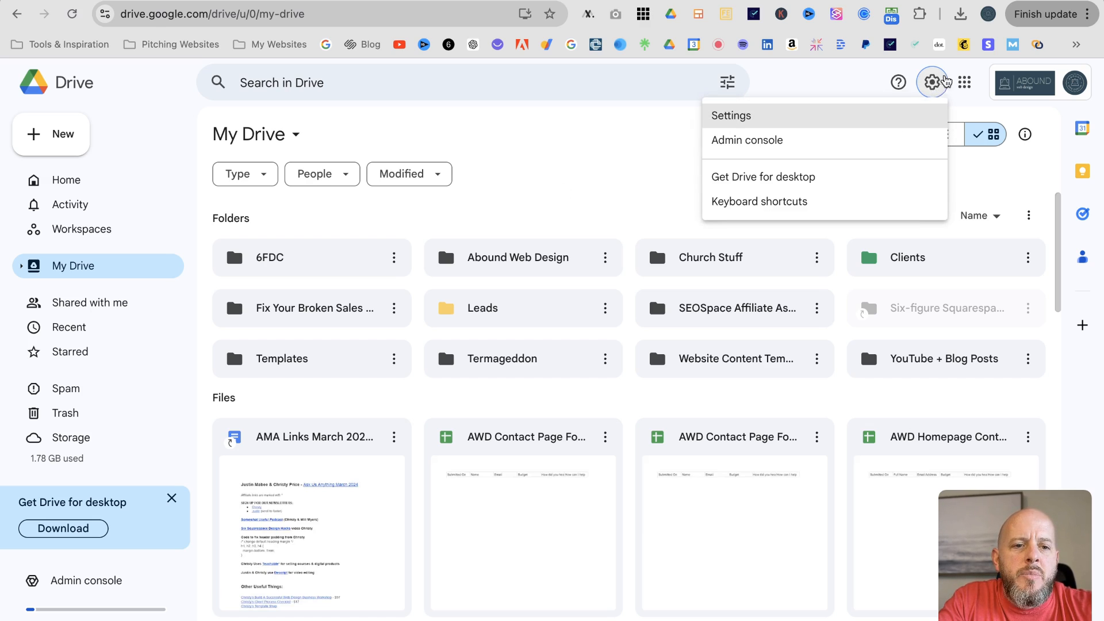
pyautogui.click(746, 119)
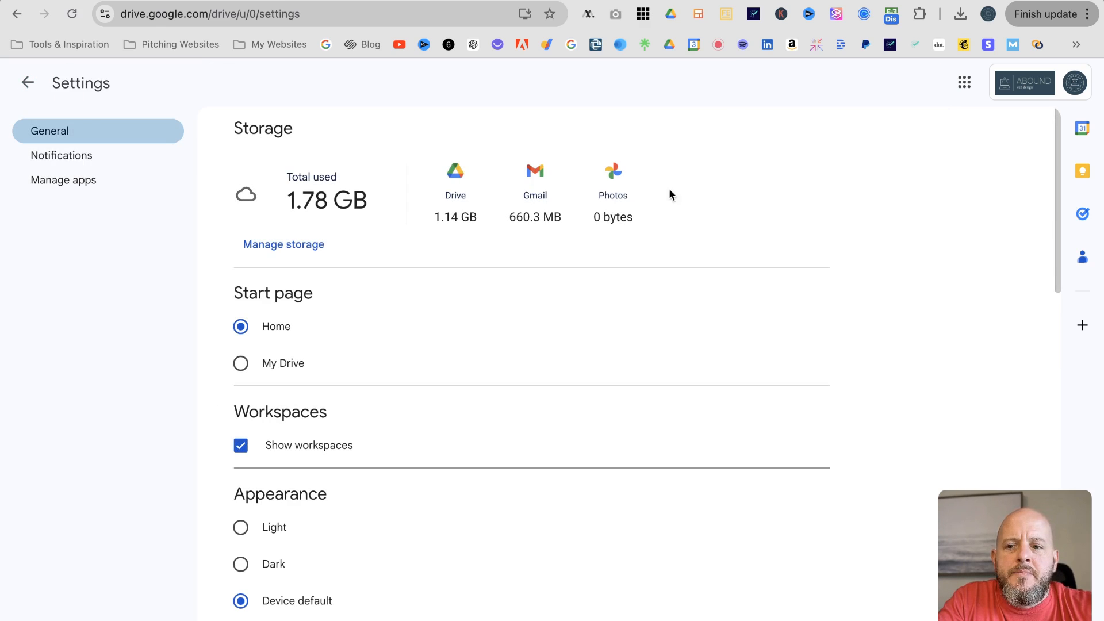
# Disconnect the Squarespace app from Drive under Manage apps, then return to the Squarespace tab
pyautogui.click(52, 182)
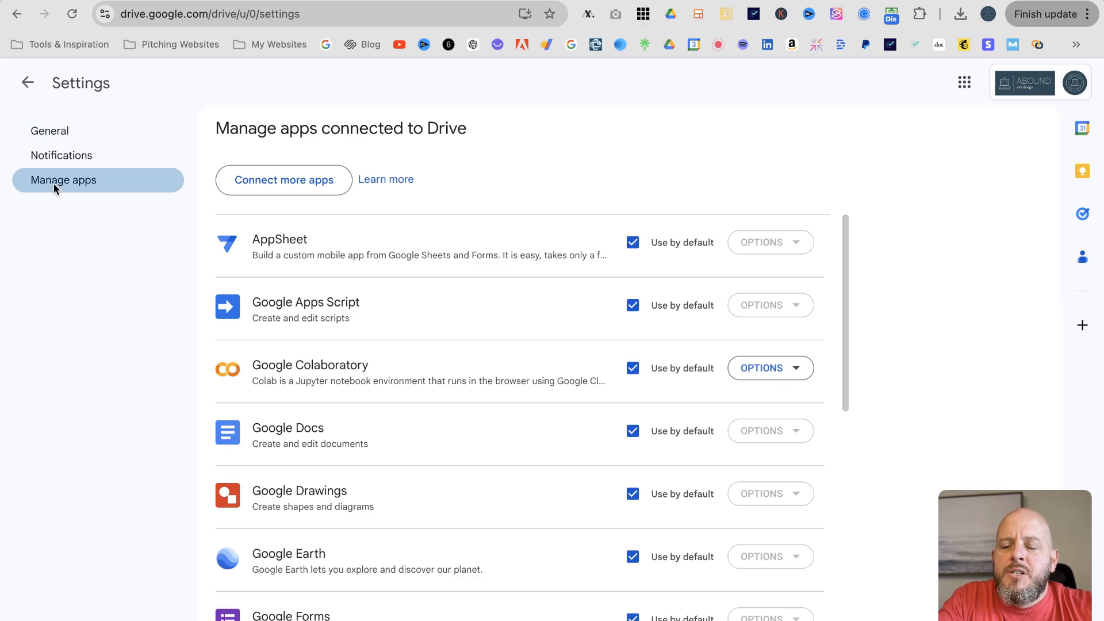
pyautogui.scroll(-9, 497, 378)
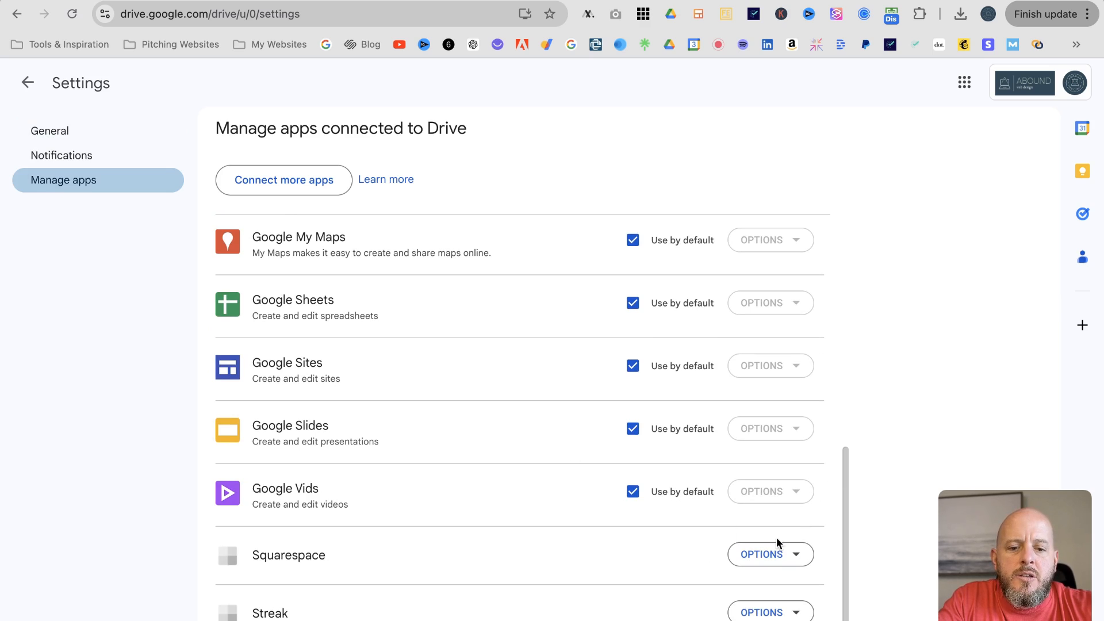
pyautogui.click(794, 555)
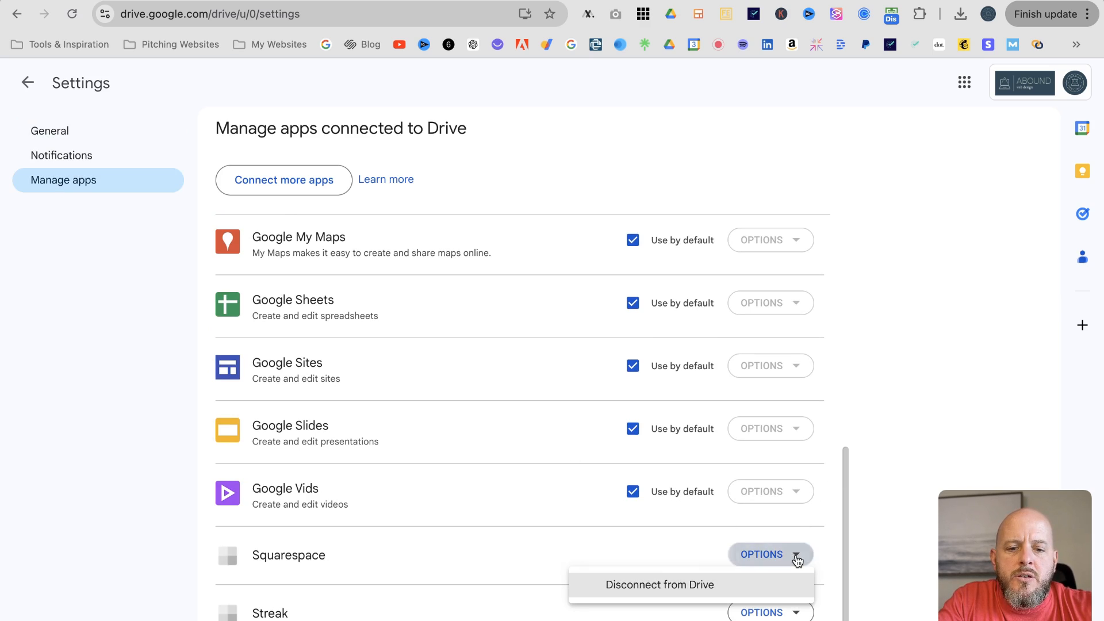
pyautogui.click(677, 587)
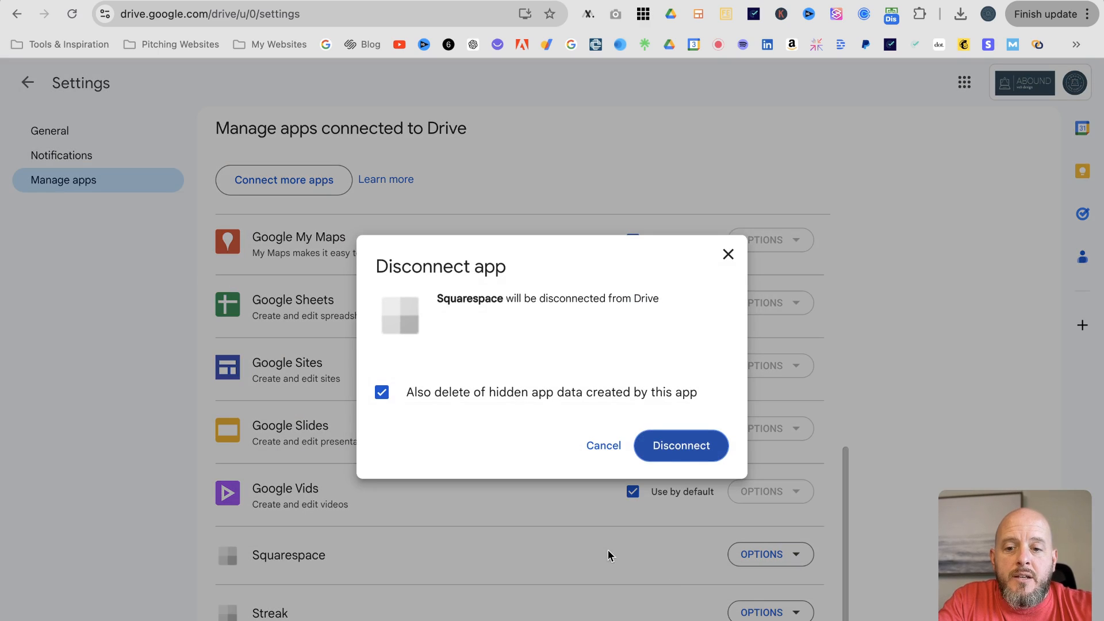
pyautogui.click(681, 446)
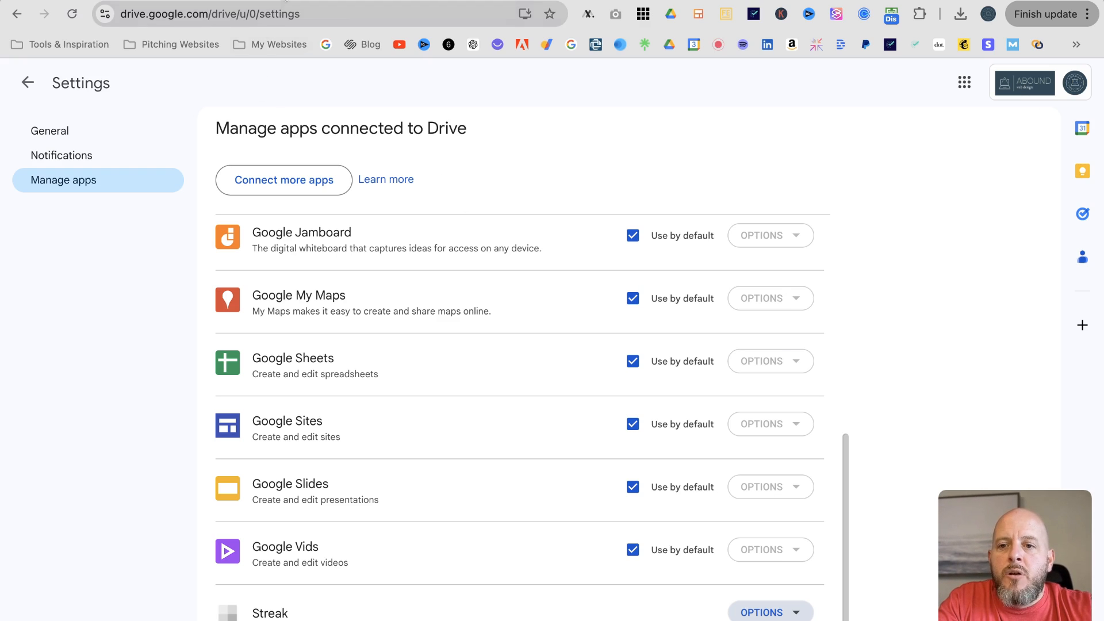
pyautogui.click(115, 1)
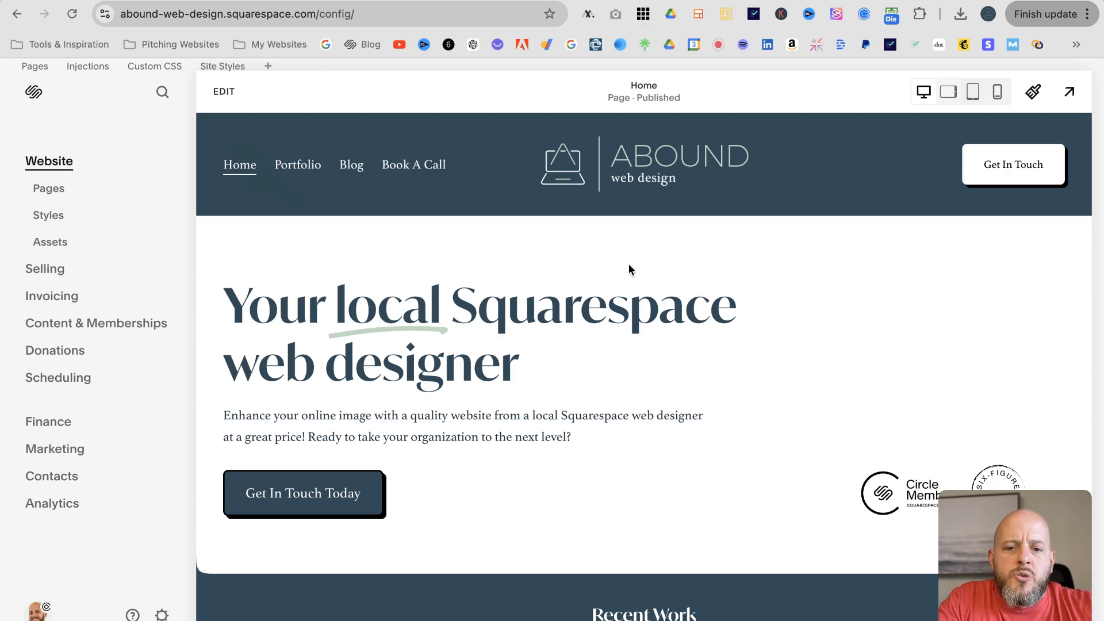
# Edit the Home page and open the contact form's Storage settings
pyautogui.click(224, 93)
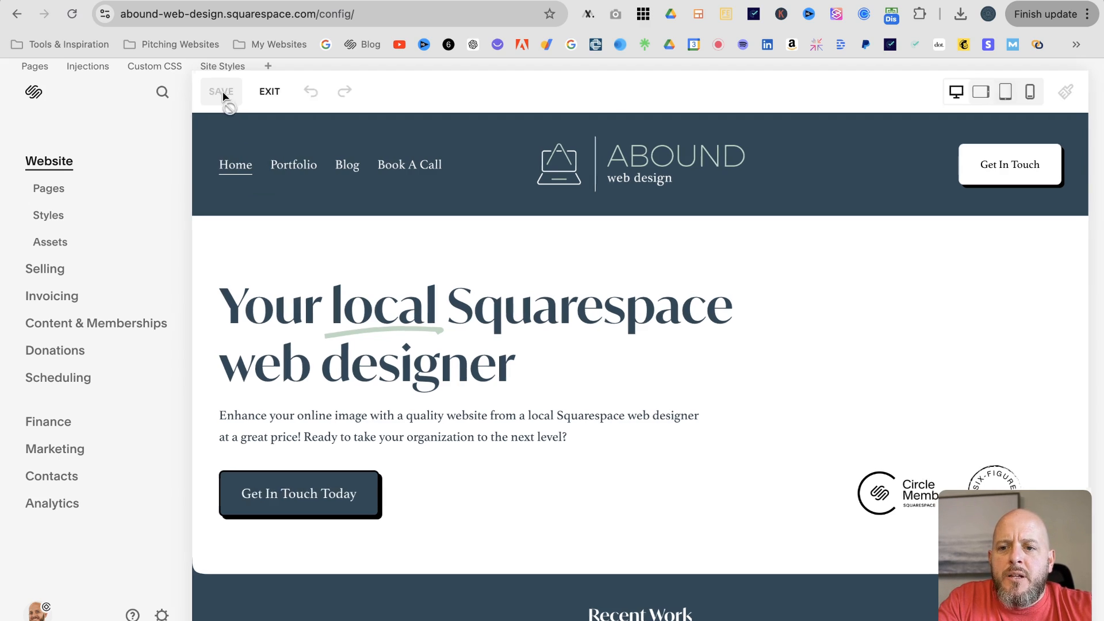
pyautogui.scroll(-15, 321, 247)
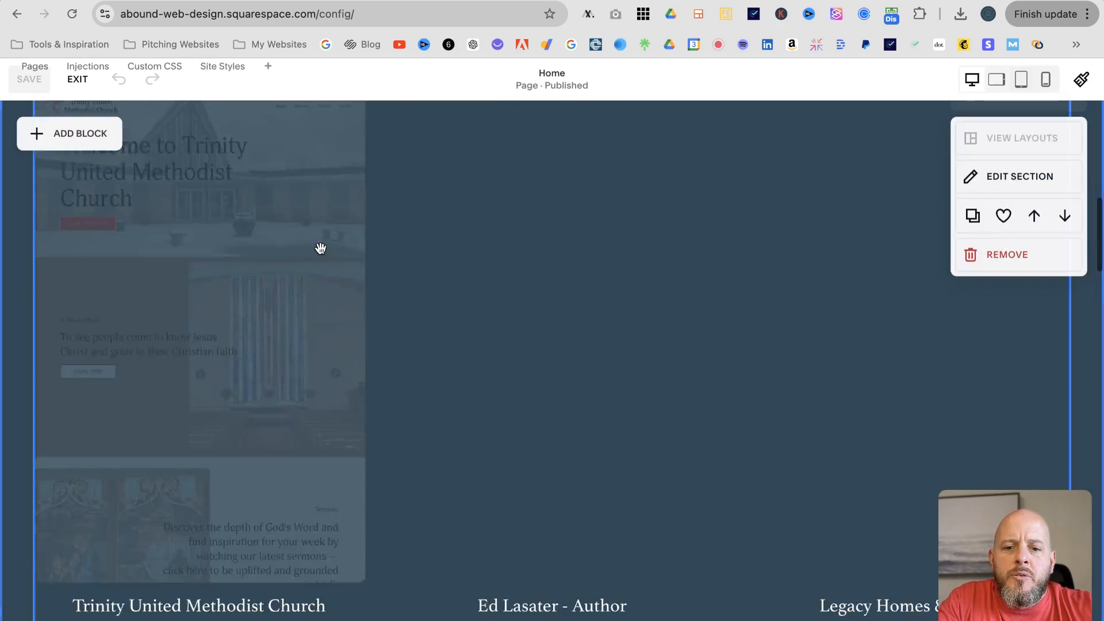
pyautogui.scroll(-20, 321, 249)
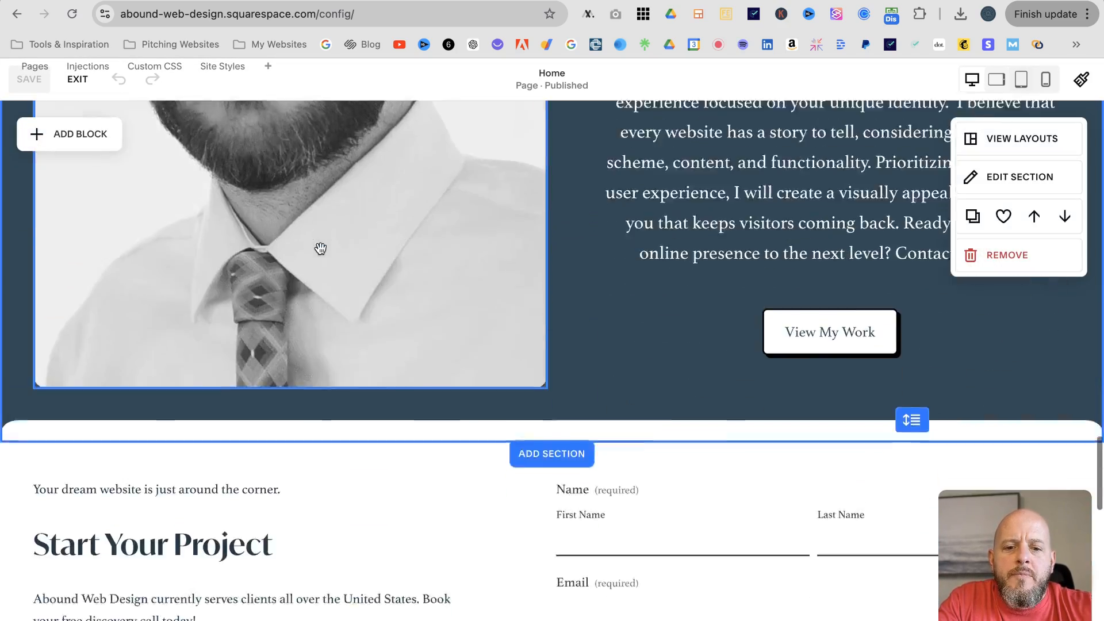
pyautogui.scroll(-5, 320, 249)
pyautogui.click(578, 163)
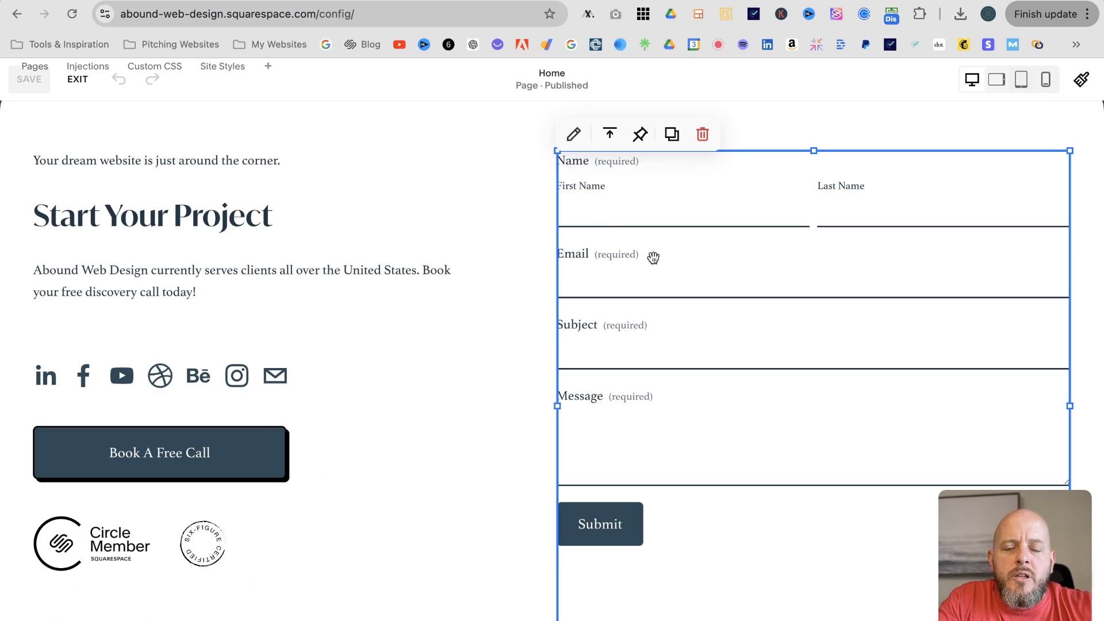
pyautogui.click(573, 136)
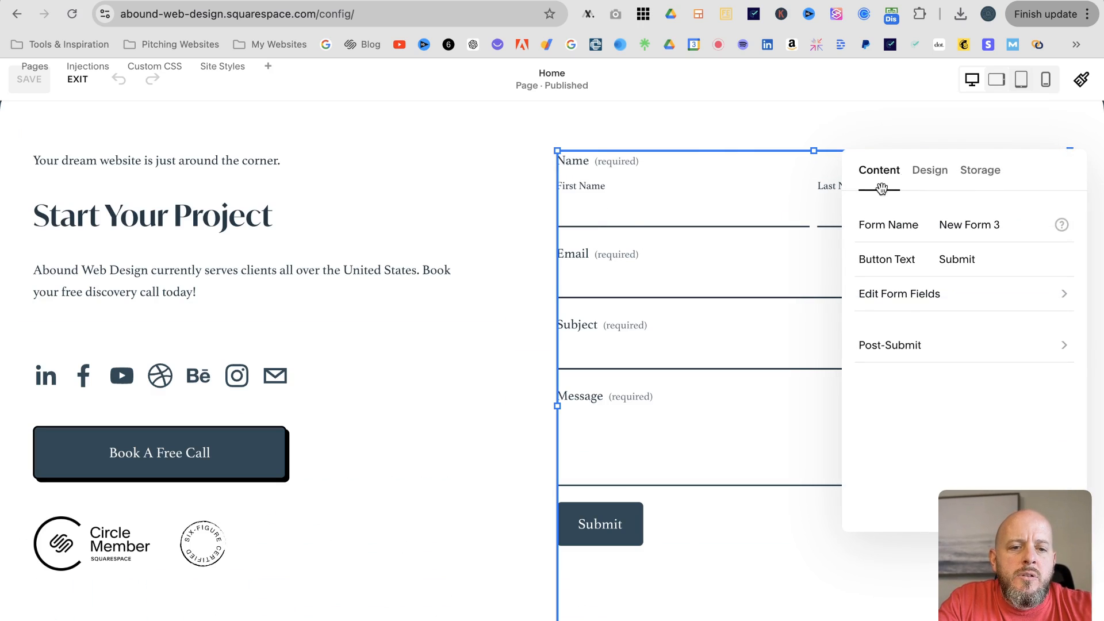
pyautogui.moveTo(1003, 160); pyautogui.dragTo(485, 160)
pyautogui.click(463, 173)
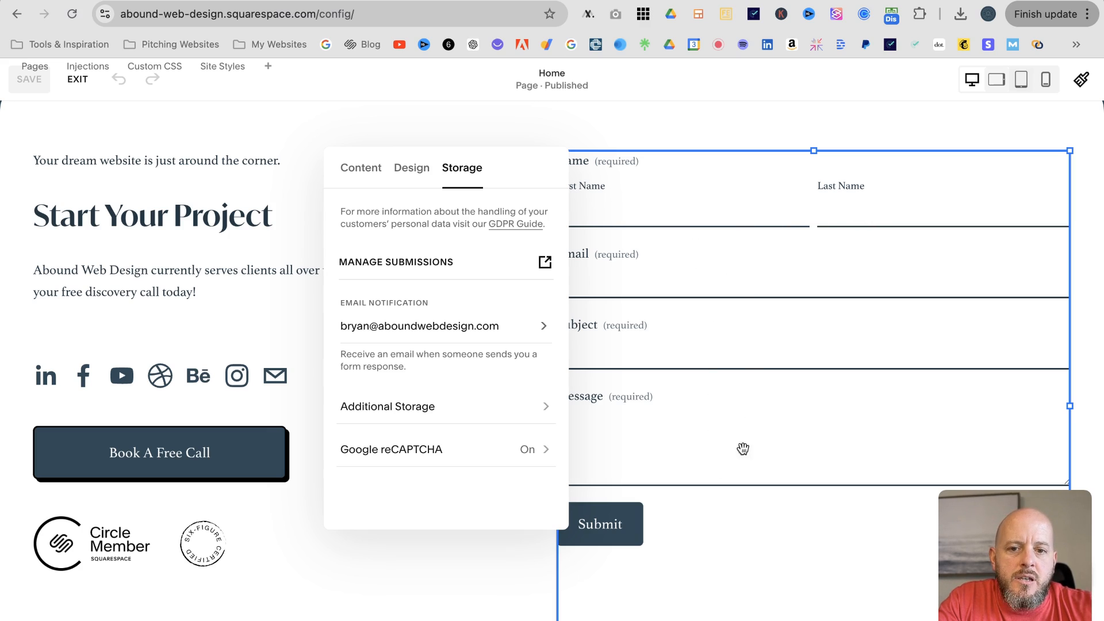
# Disconnect the form's Google Drive storage and close the form settings
pyautogui.click(547, 410)
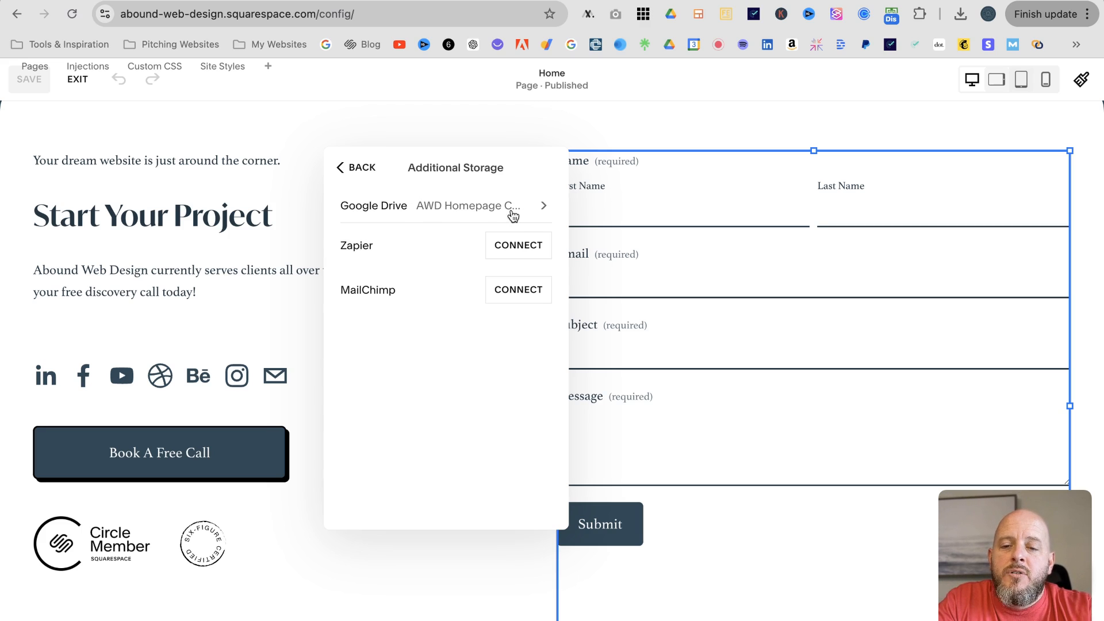
pyautogui.click(543, 208)
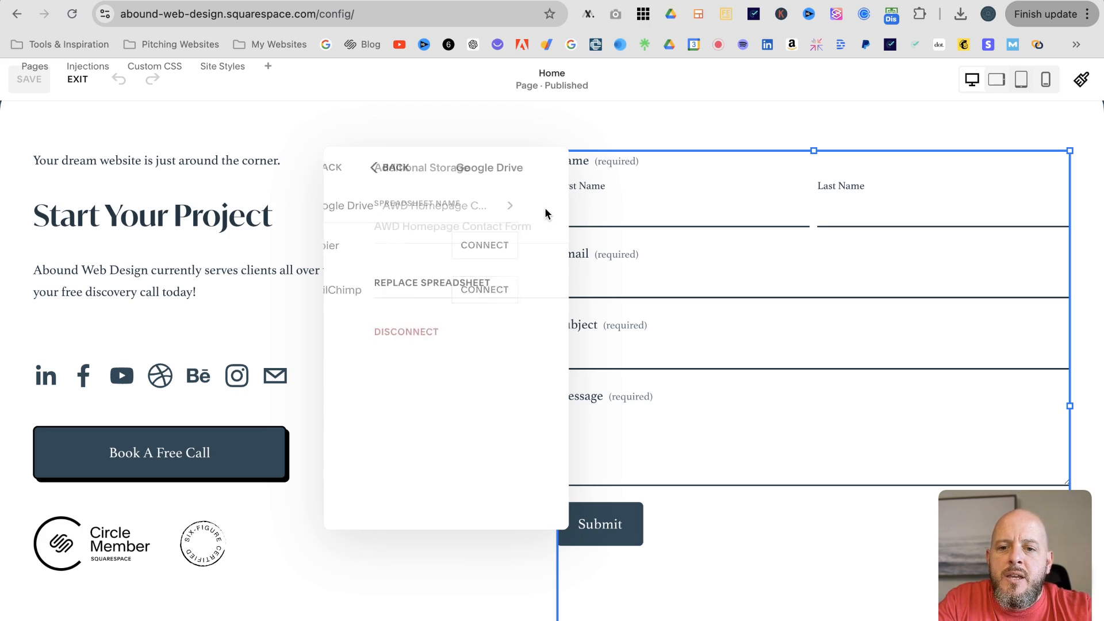
pyautogui.click(380, 336)
pyautogui.press('Return')
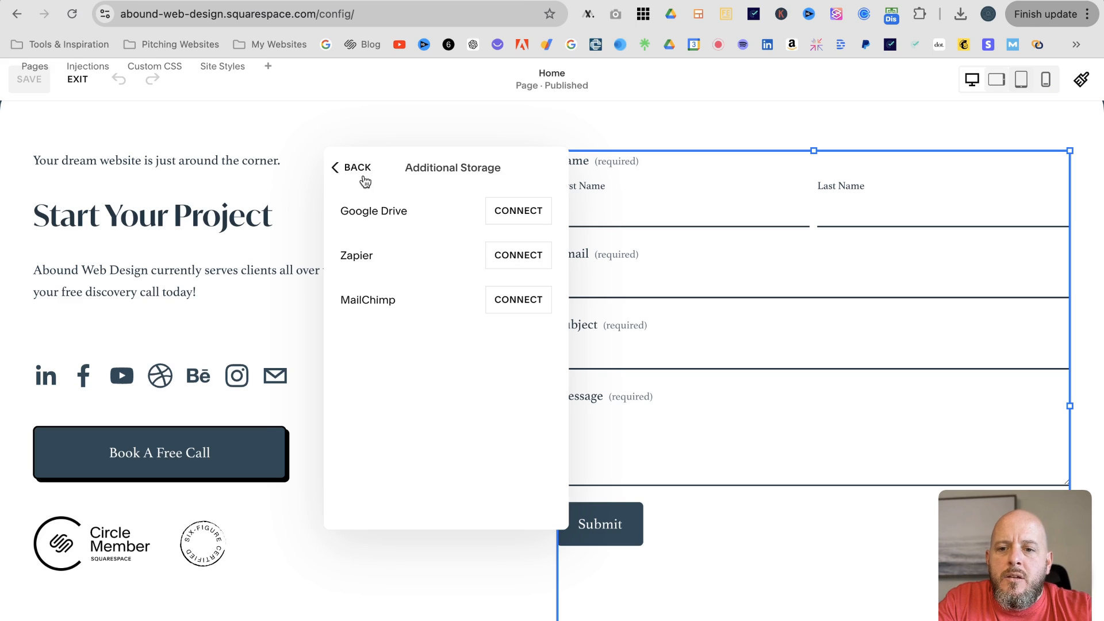
pyautogui.click(354, 170)
pyautogui.click(351, 123)
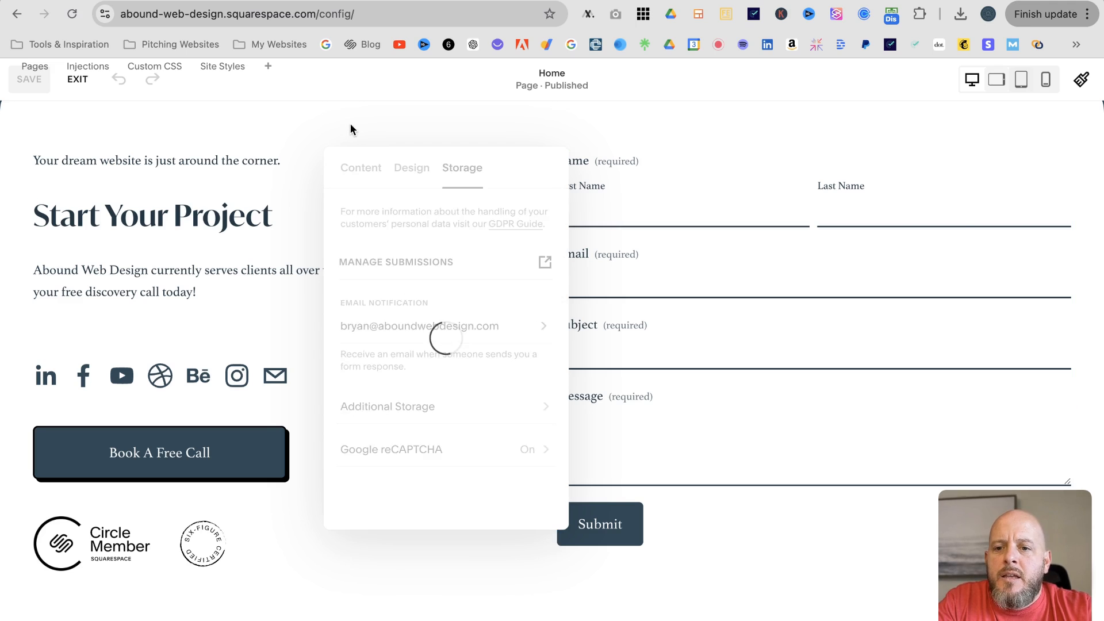
# Switch to the Contact page editor and open its contact form's Storage settings
pyautogui.click(77, 79)
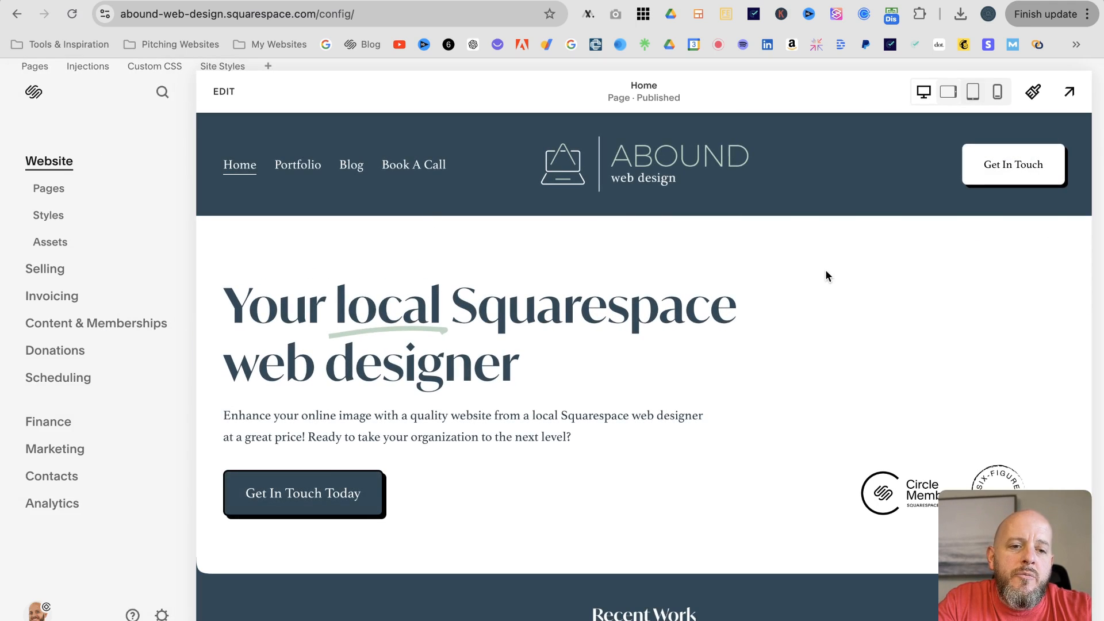
pyautogui.click(1001, 167)
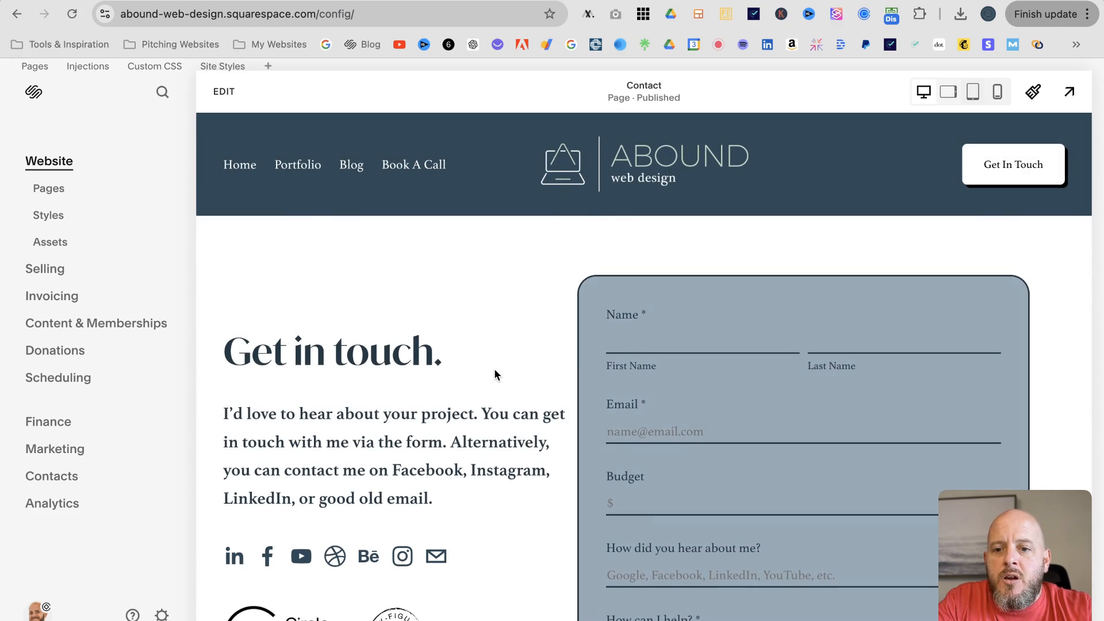
pyautogui.click(229, 96)
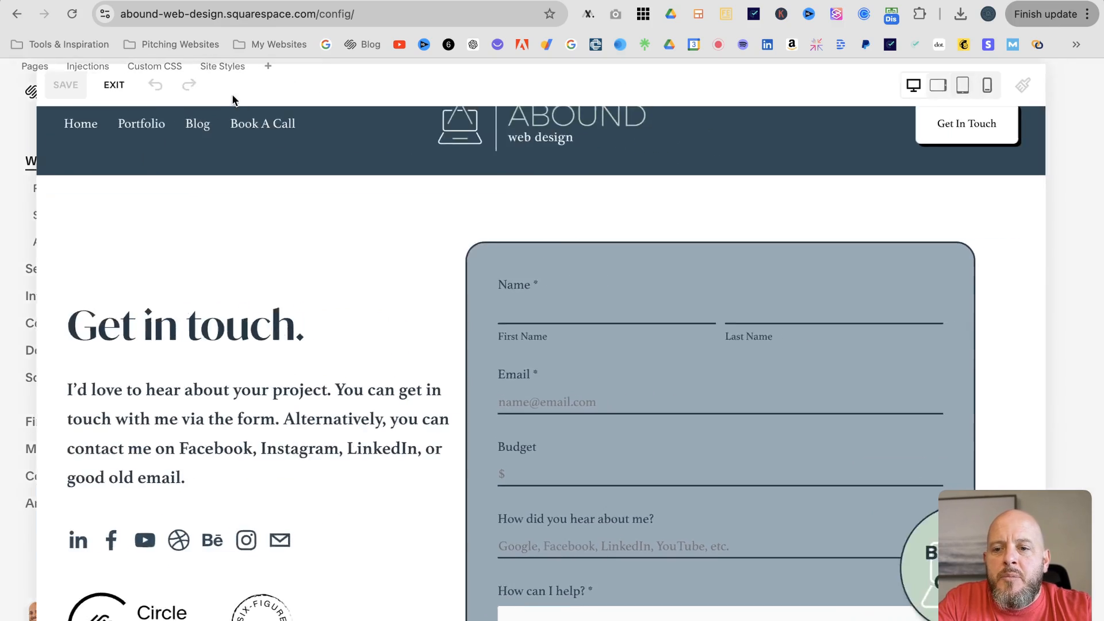
pyautogui.click(543, 324)
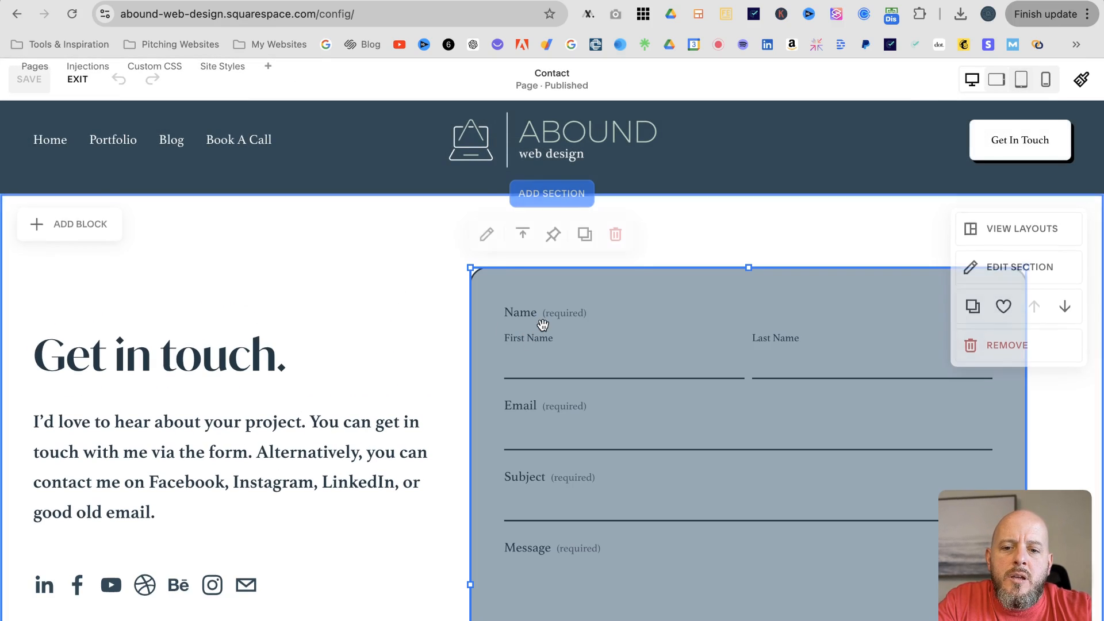
pyautogui.click(487, 235)
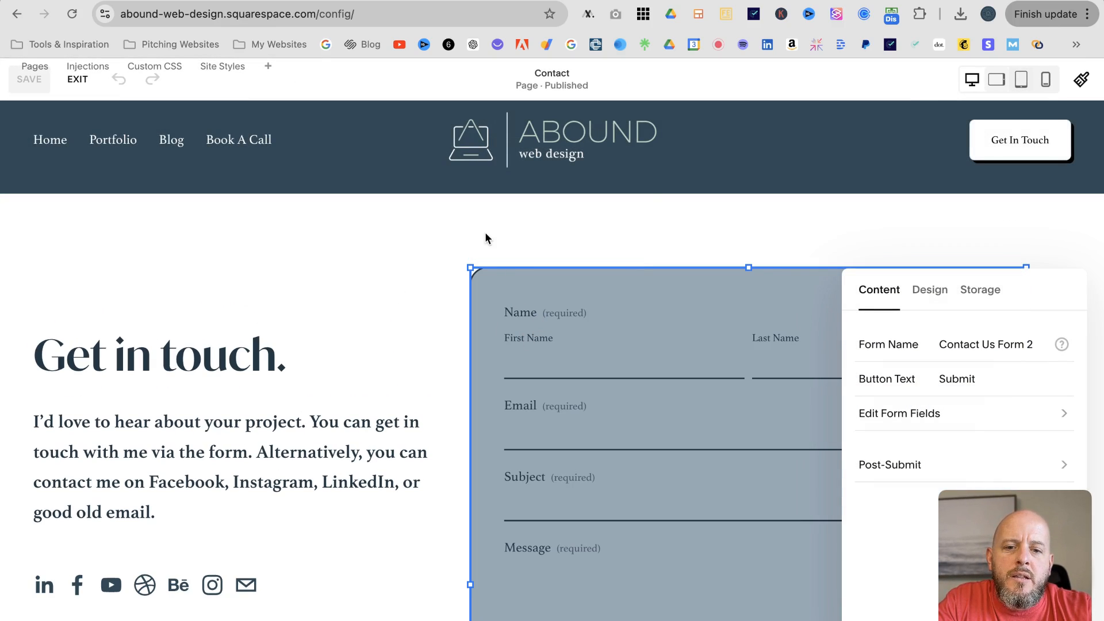
pyautogui.moveTo(939, 268); pyautogui.dragTo(325, 218)
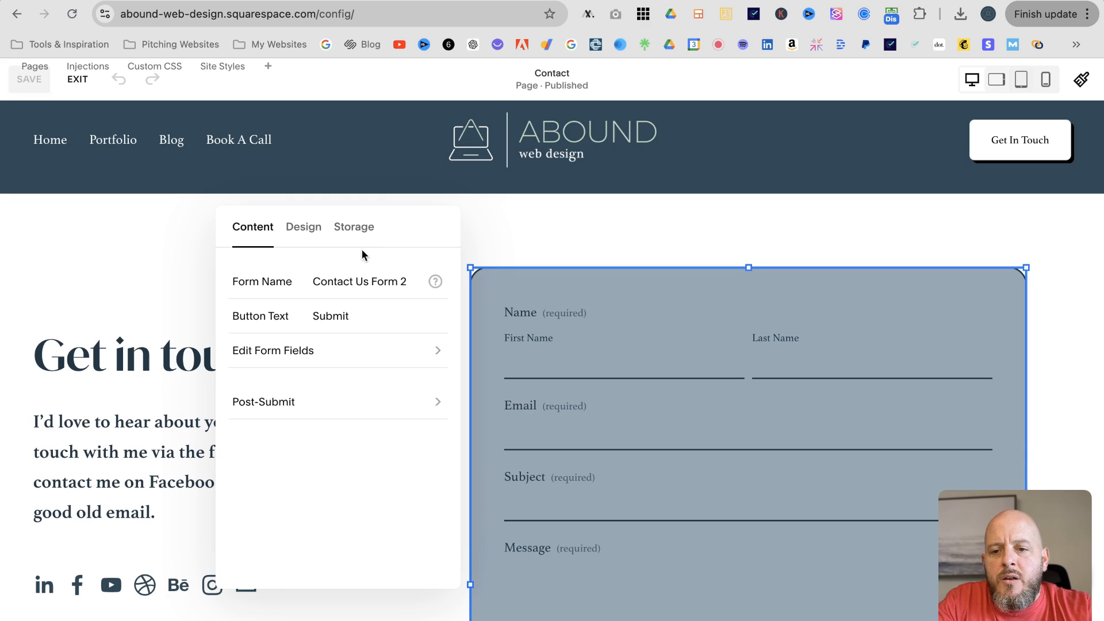
pyautogui.click(361, 231)
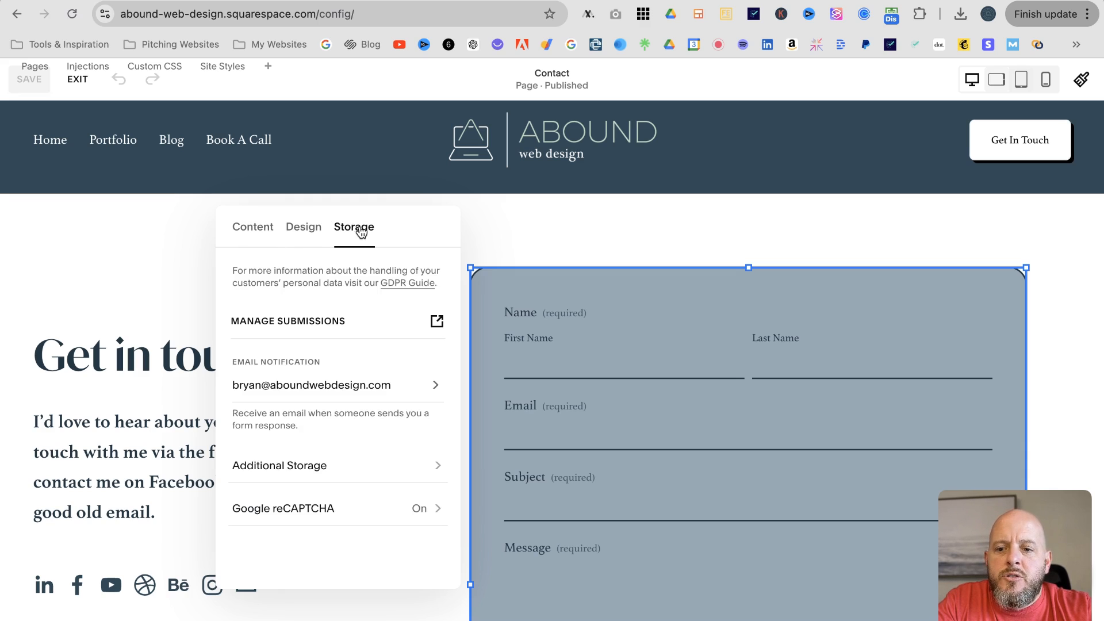
# Disconnect the Contact form from Google Drive and close its storage settings
pyautogui.click(432, 467)
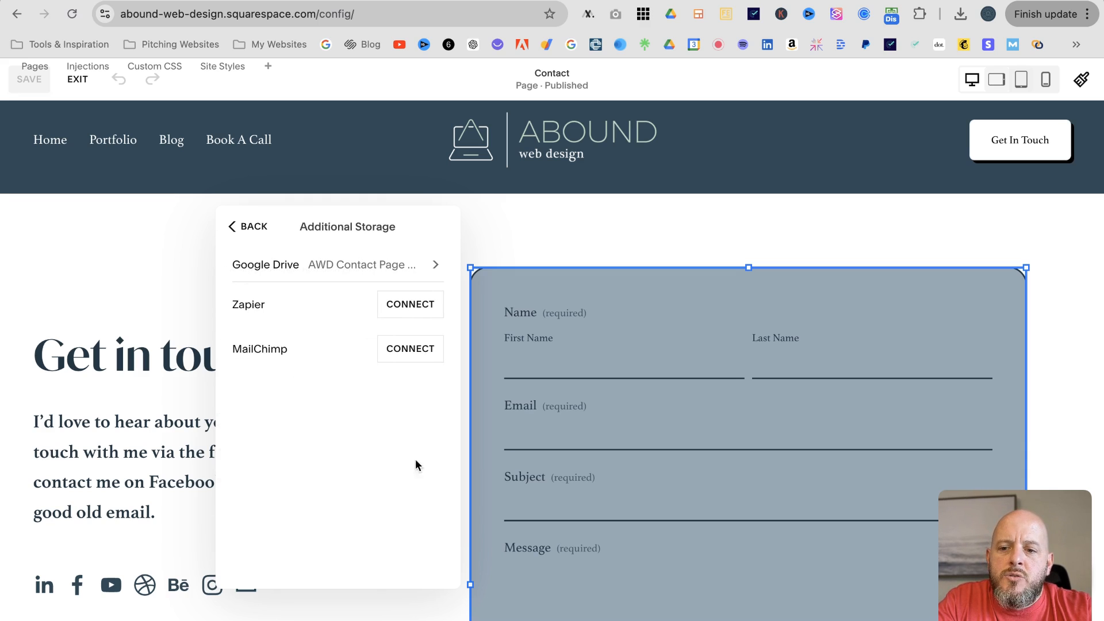
pyautogui.click(424, 274)
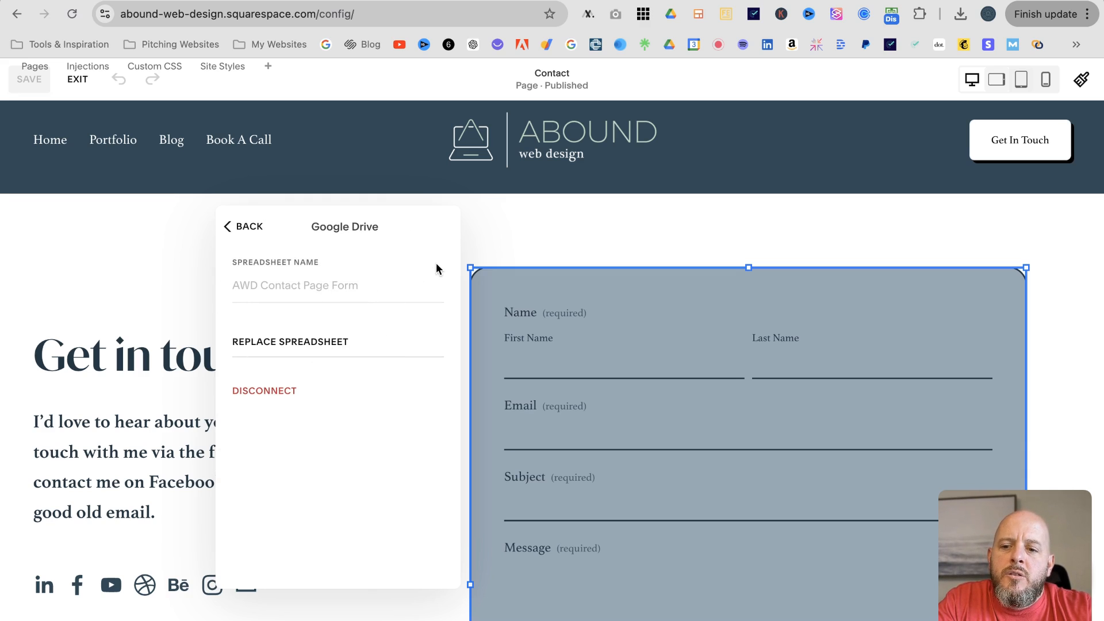
pyautogui.click(275, 392)
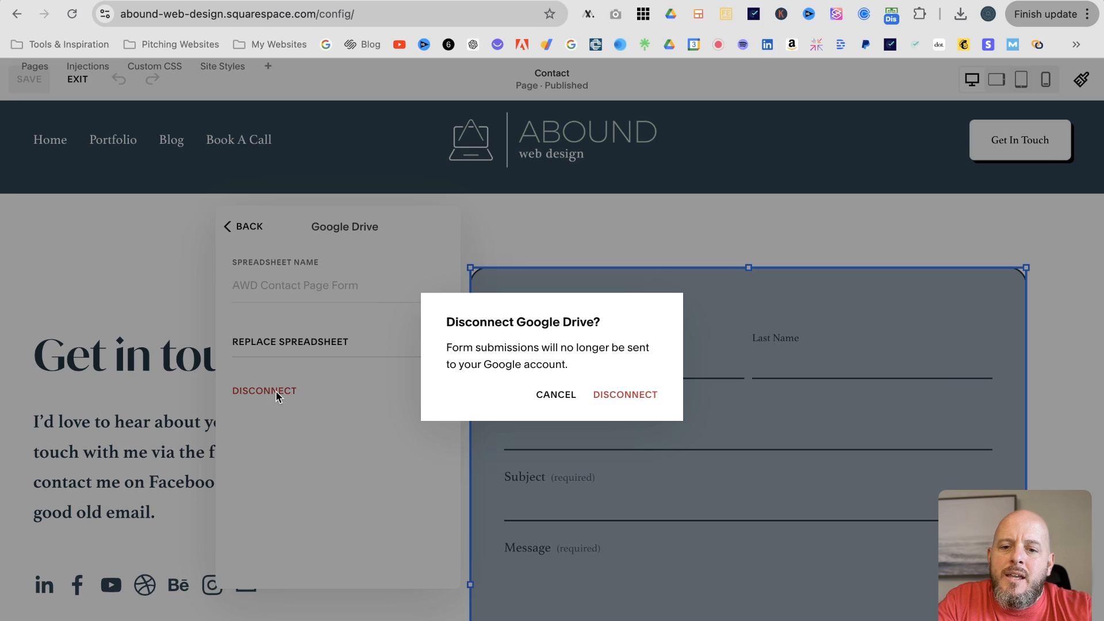
pyautogui.click(623, 394)
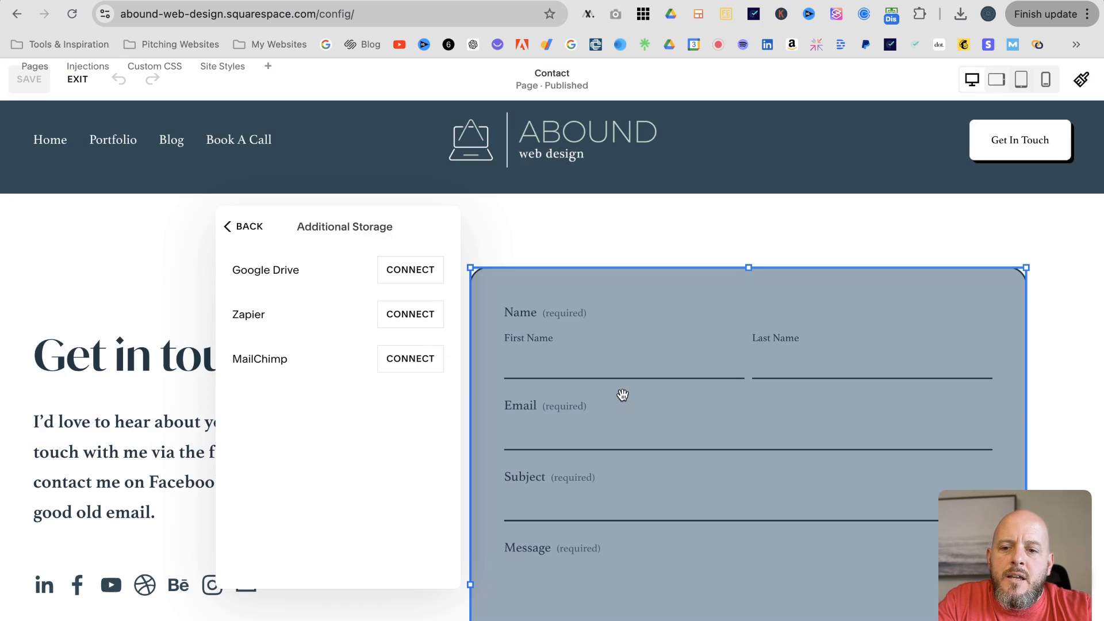
pyautogui.click(511, 238)
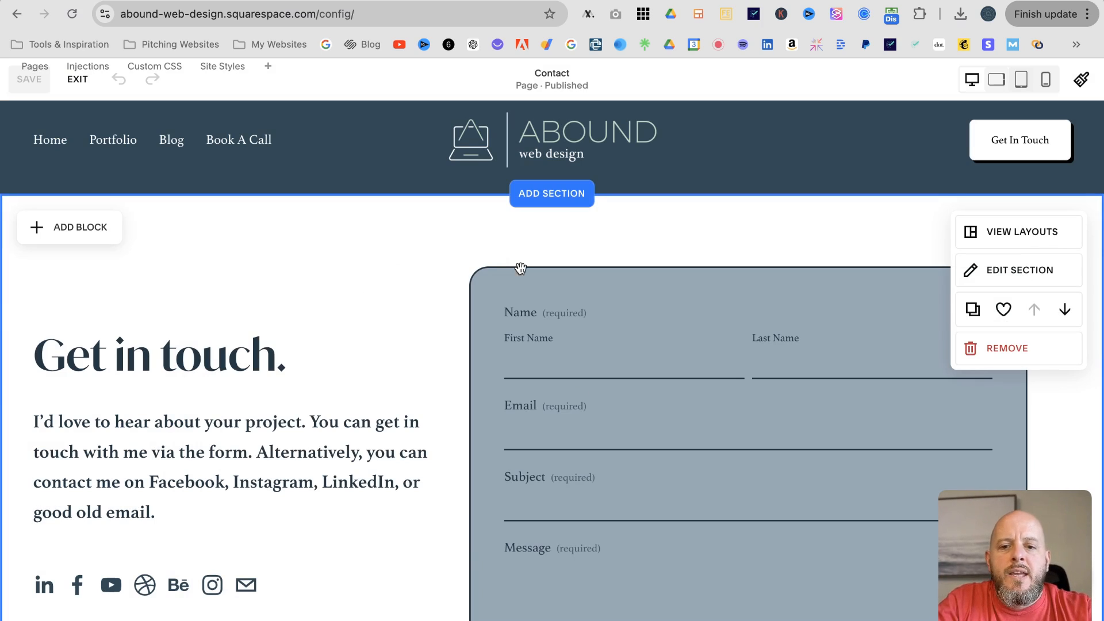
# Reopen the Contact form's Storage settings
pyautogui.click(507, 309)
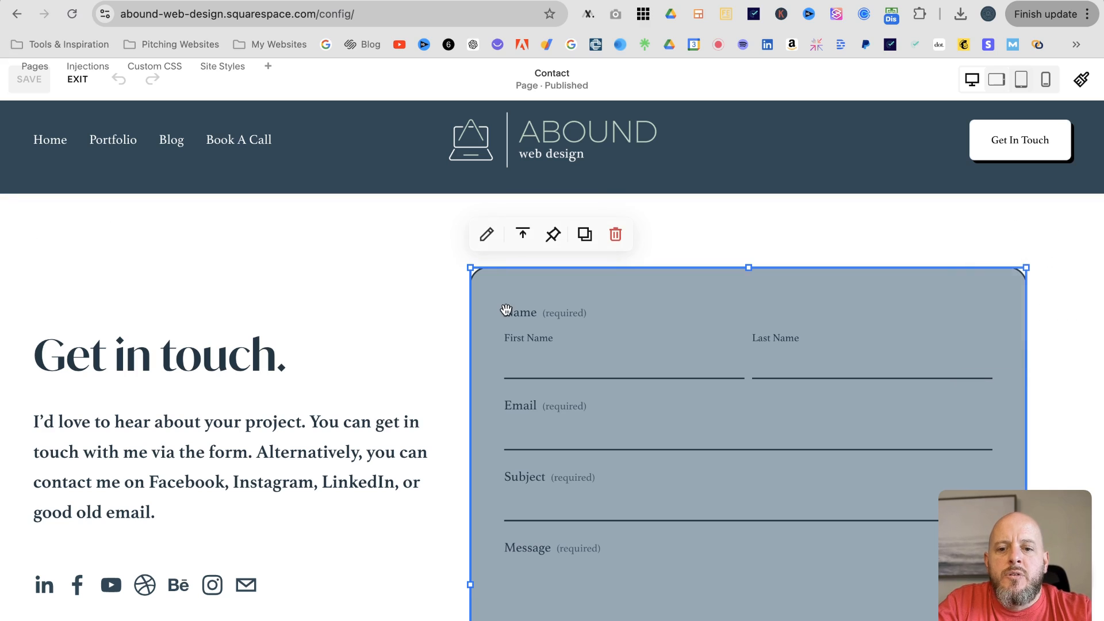
pyautogui.click(488, 236)
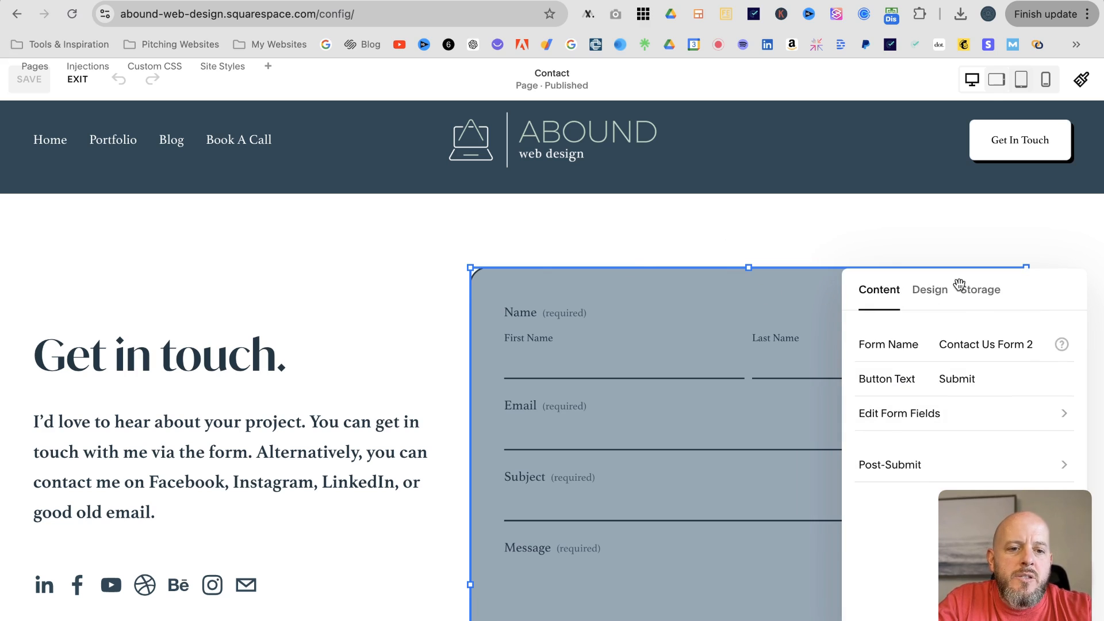
pyautogui.click(979, 293)
pyautogui.moveTo(946, 288); pyautogui.dragTo(631, 263)
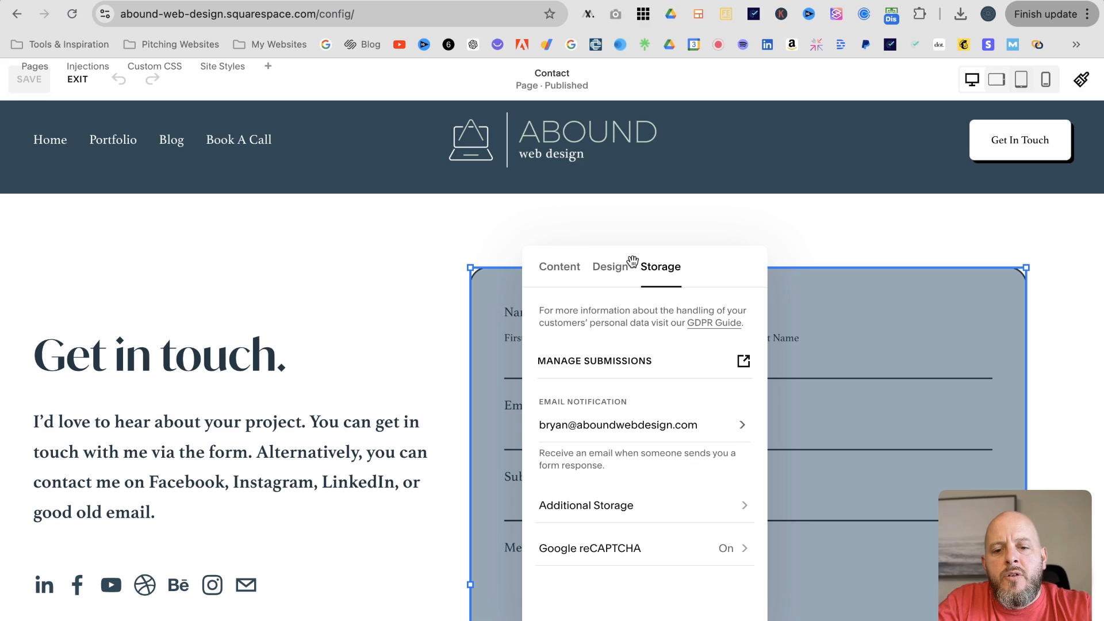
# Start a Google Drive connection for the Contact form and sign in with the business Google account
pyautogui.click(747, 509)
pyautogui.click(729, 311)
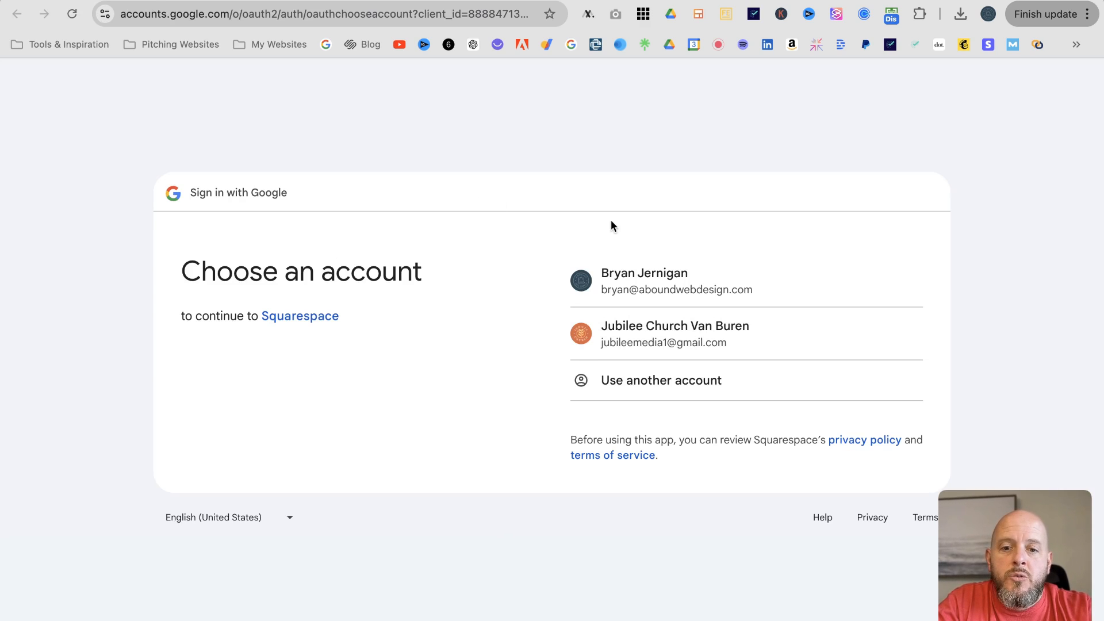
pyautogui.click(646, 289)
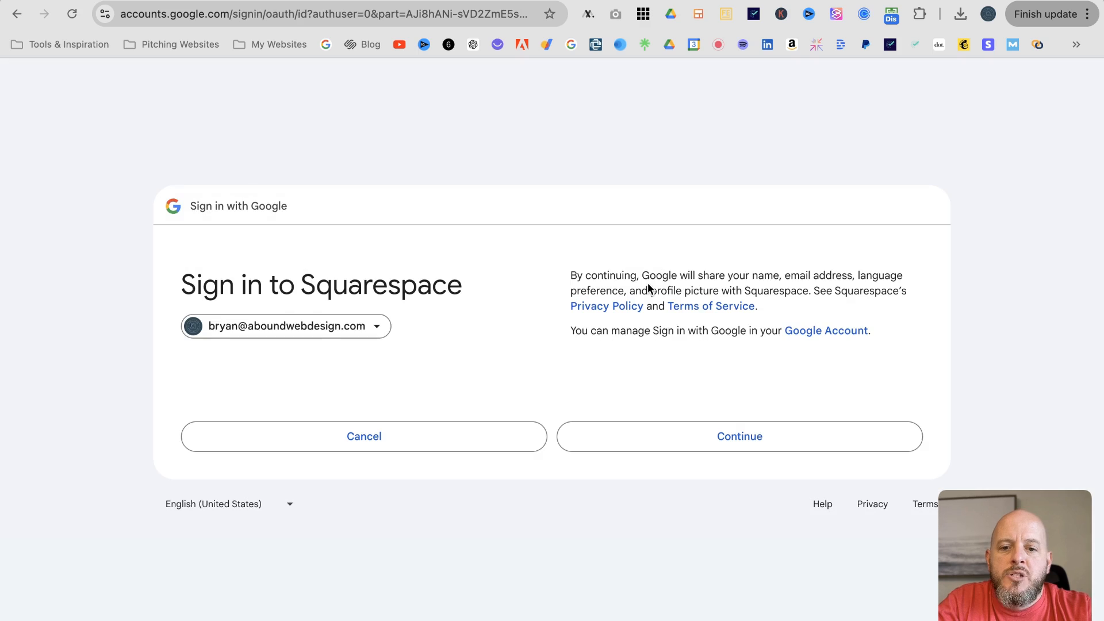
pyautogui.click(671, 424)
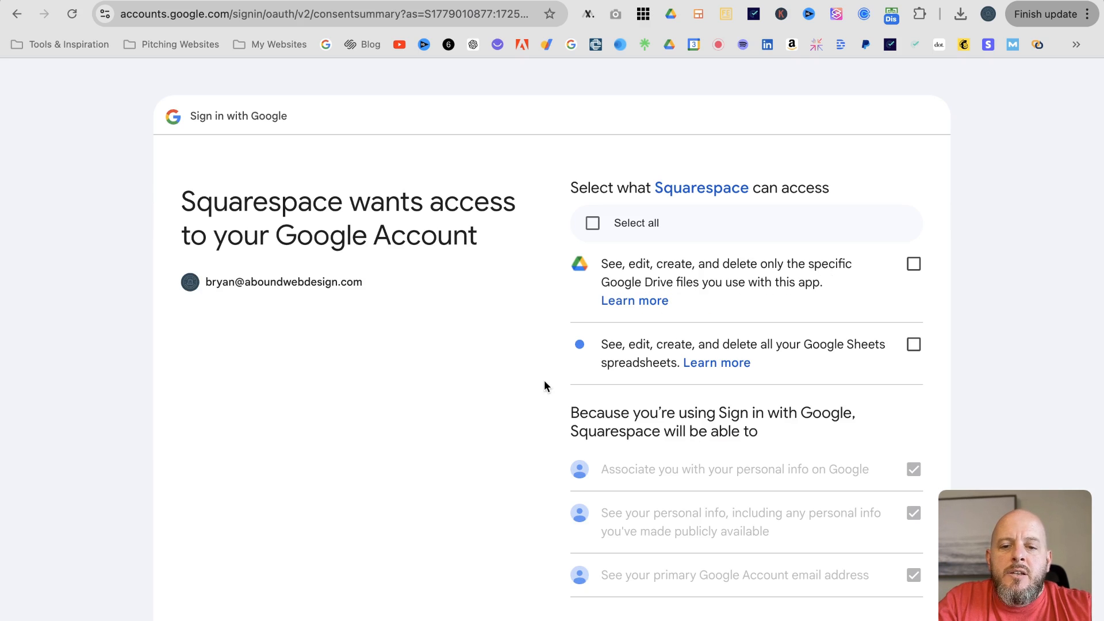
# Grant Squarespace access to both Google Drive files and Sheets spreadsheets
pyautogui.scroll(-4, 696, 331)
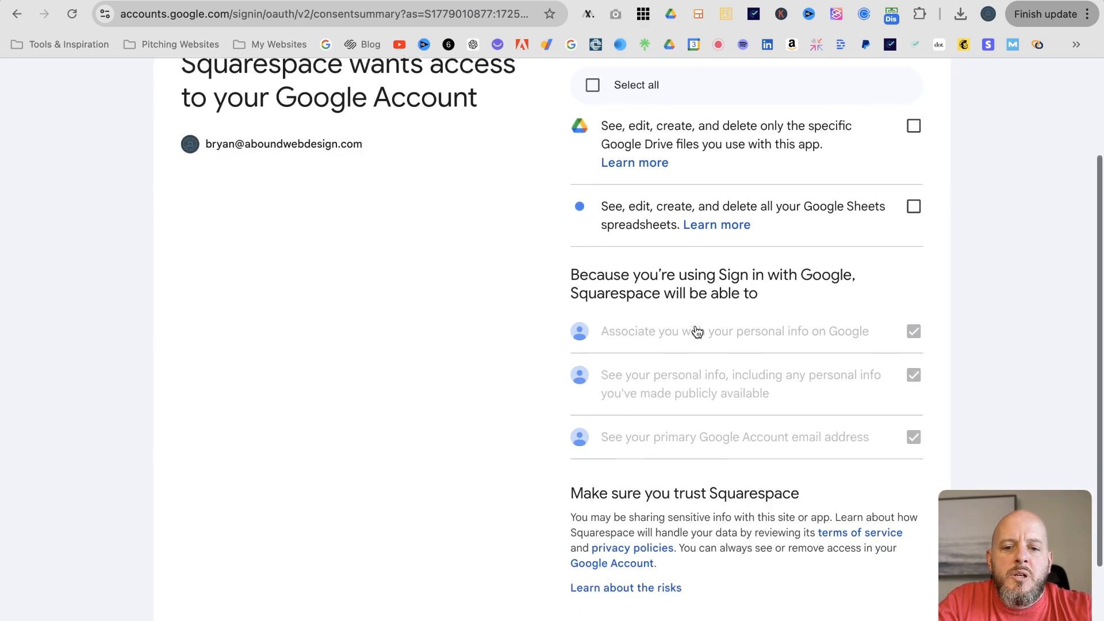
pyautogui.scroll(4, 697, 331)
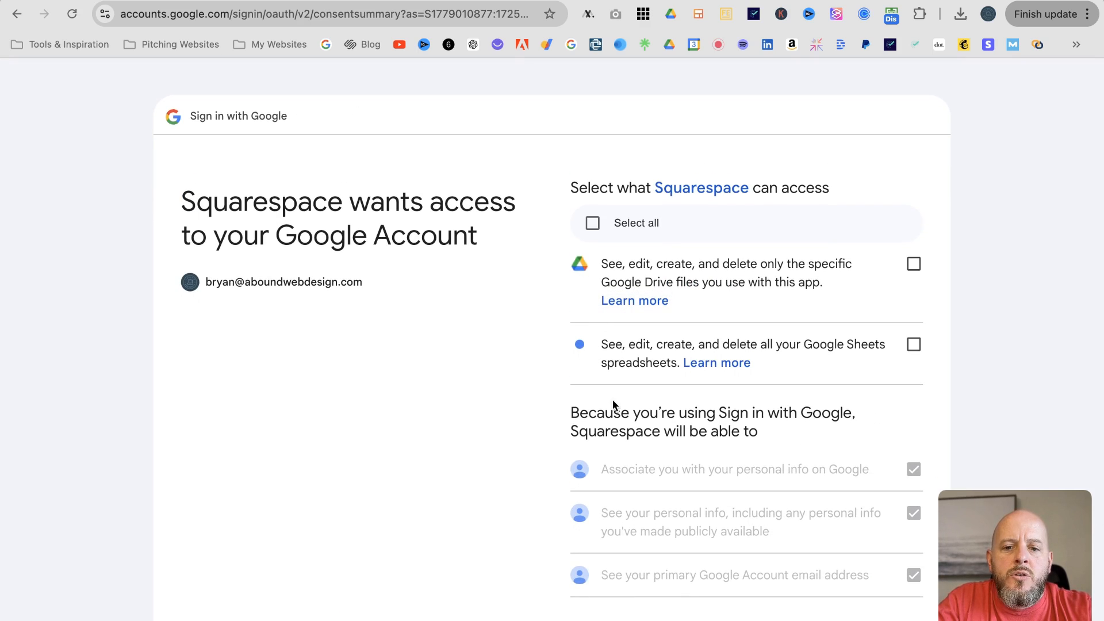
pyautogui.scroll(-3, 636, 385)
pyautogui.scroll(3, 637, 384)
pyautogui.click(593, 223)
pyautogui.scroll(-5, 679, 312)
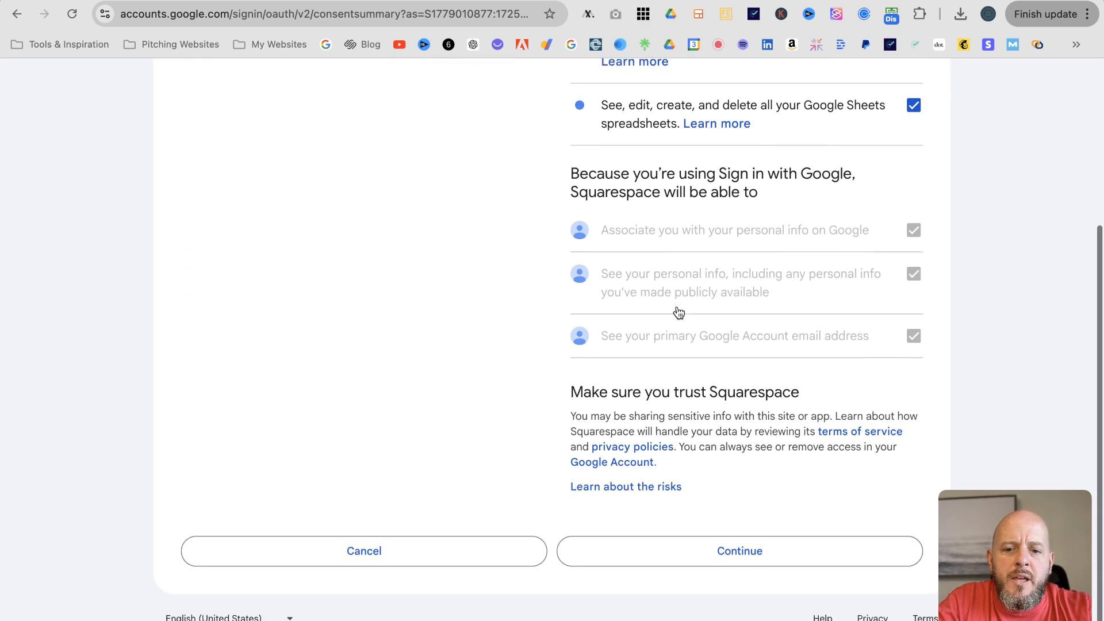
pyautogui.click(738, 546)
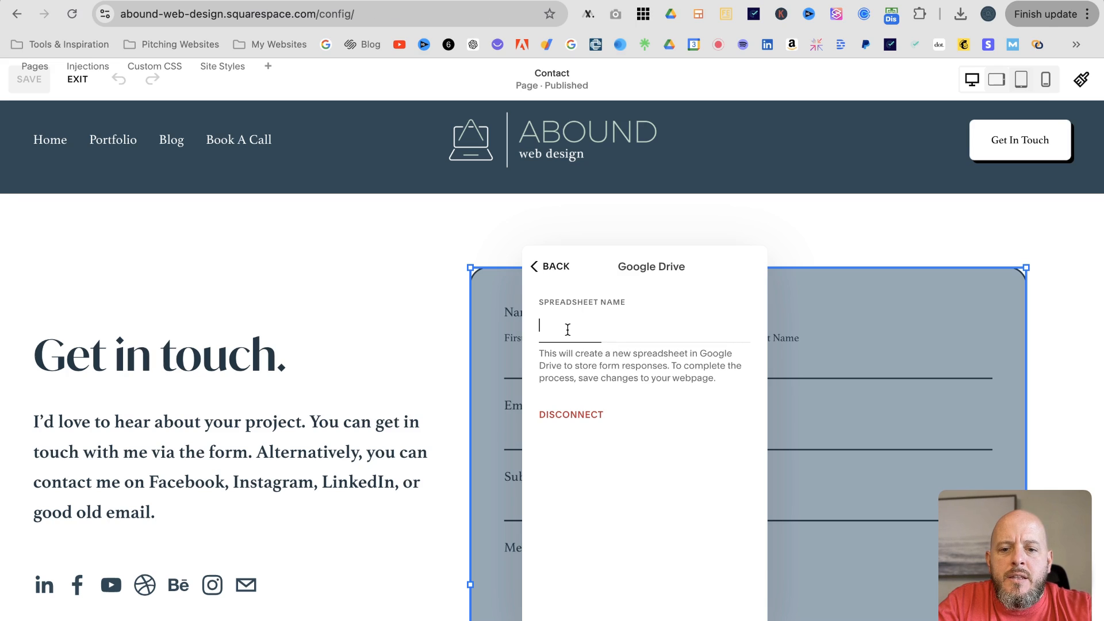
# Name the new spreadsheet 'AWD Contact Page Form' and go back to save it
pyautogui.click(568, 330)
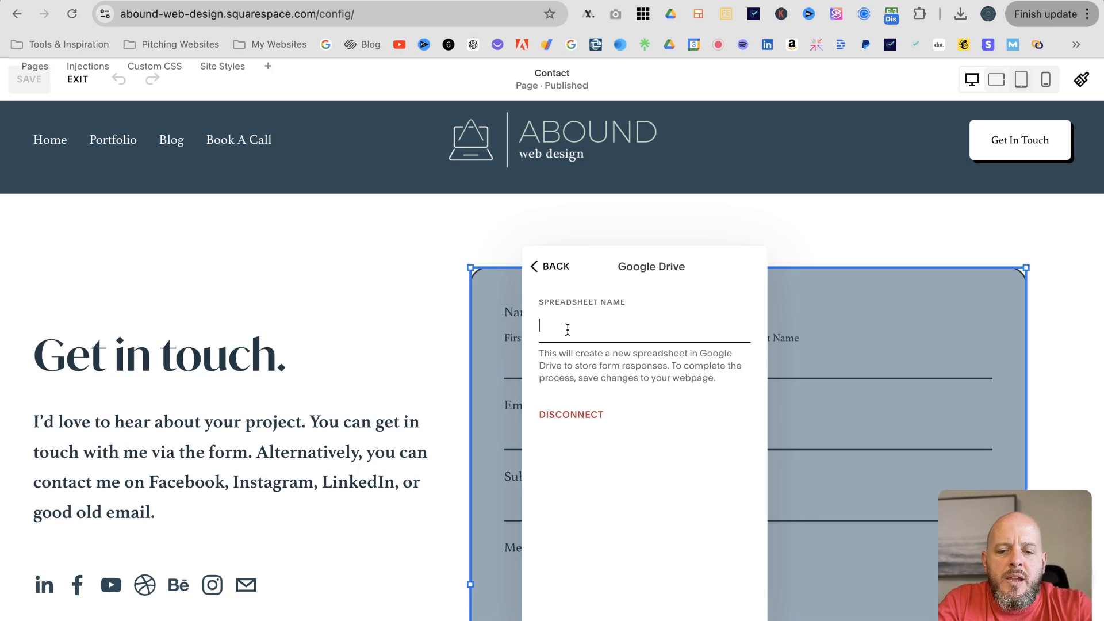
pyautogui.write('AWD')
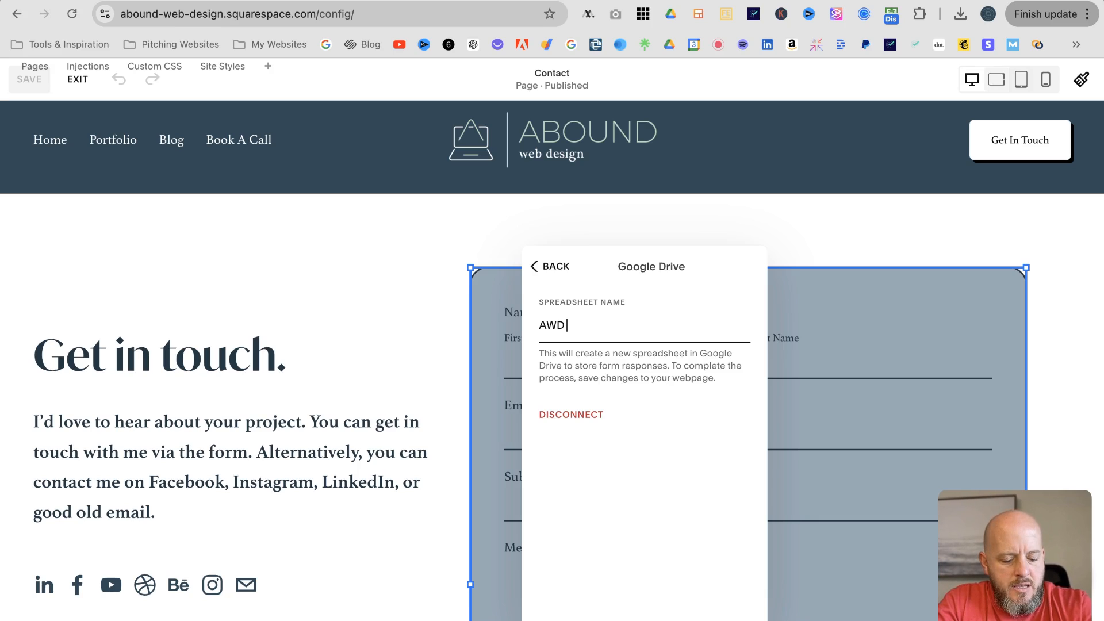
pyautogui.write(' Contact Page')
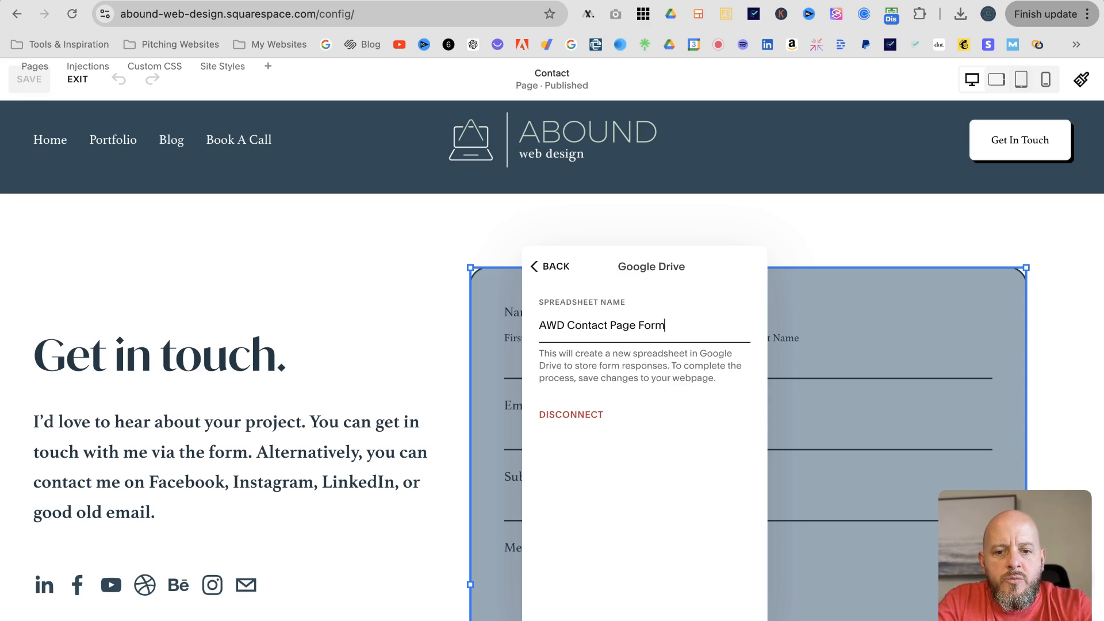
pyautogui.write(' Form')
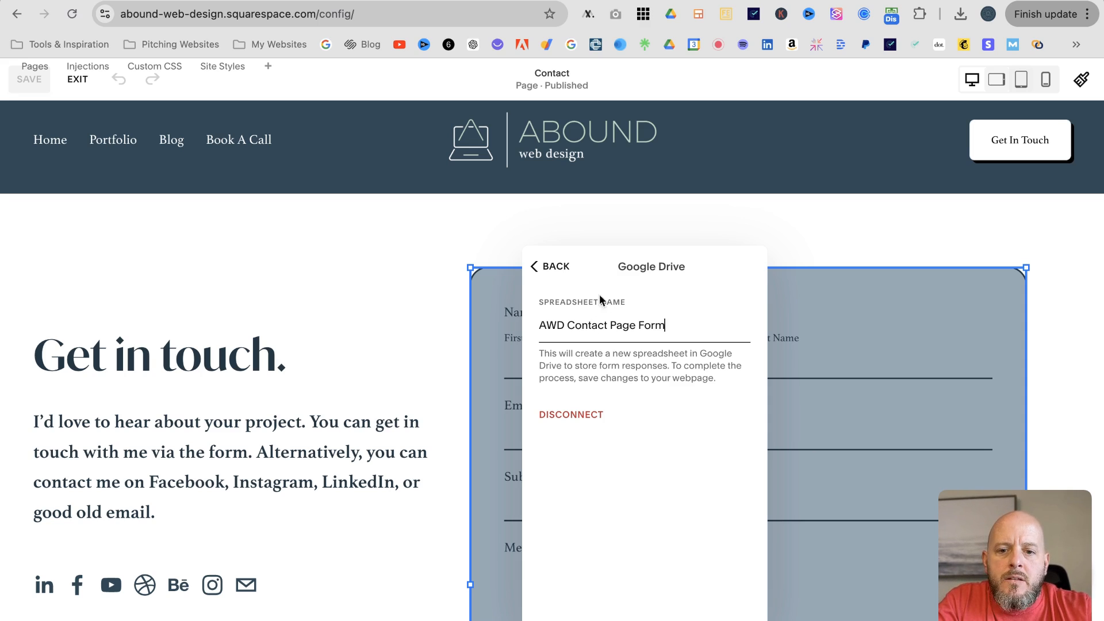
pyautogui.click(551, 266)
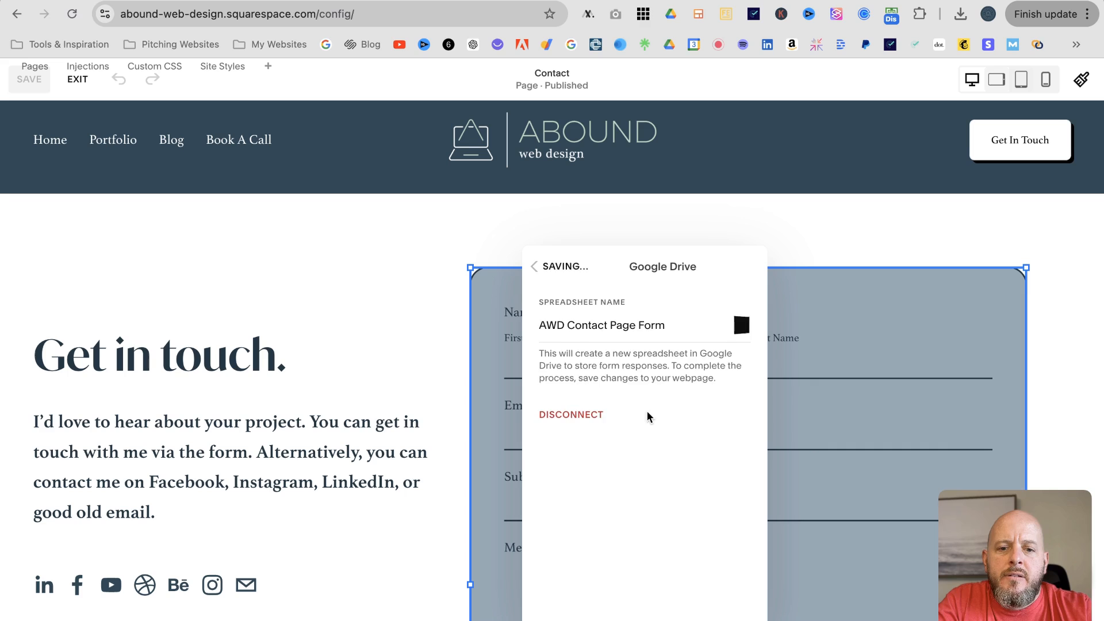
pyautogui.click(546, 267)
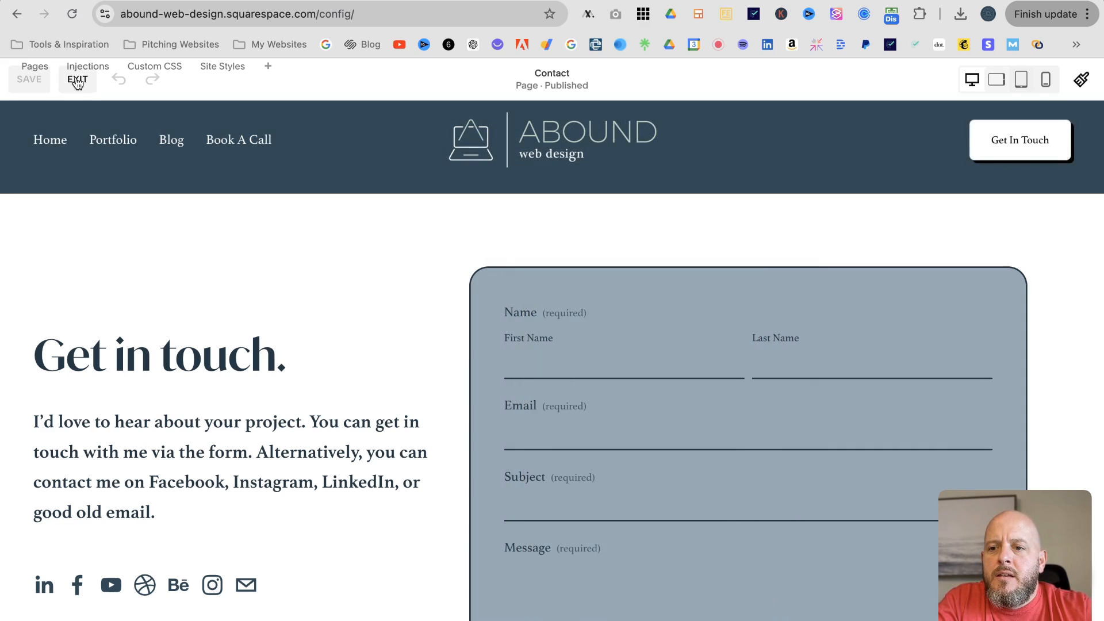
# Switch to the Home page editor and open its contact form's Storage settings
pyautogui.click(78, 79)
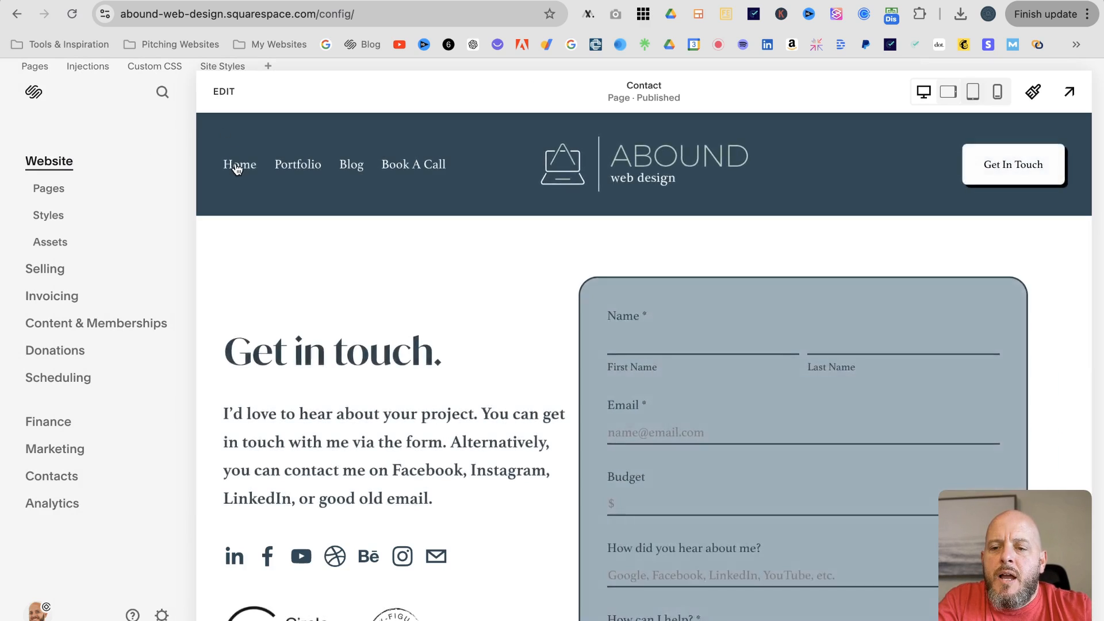
pyautogui.click(236, 163)
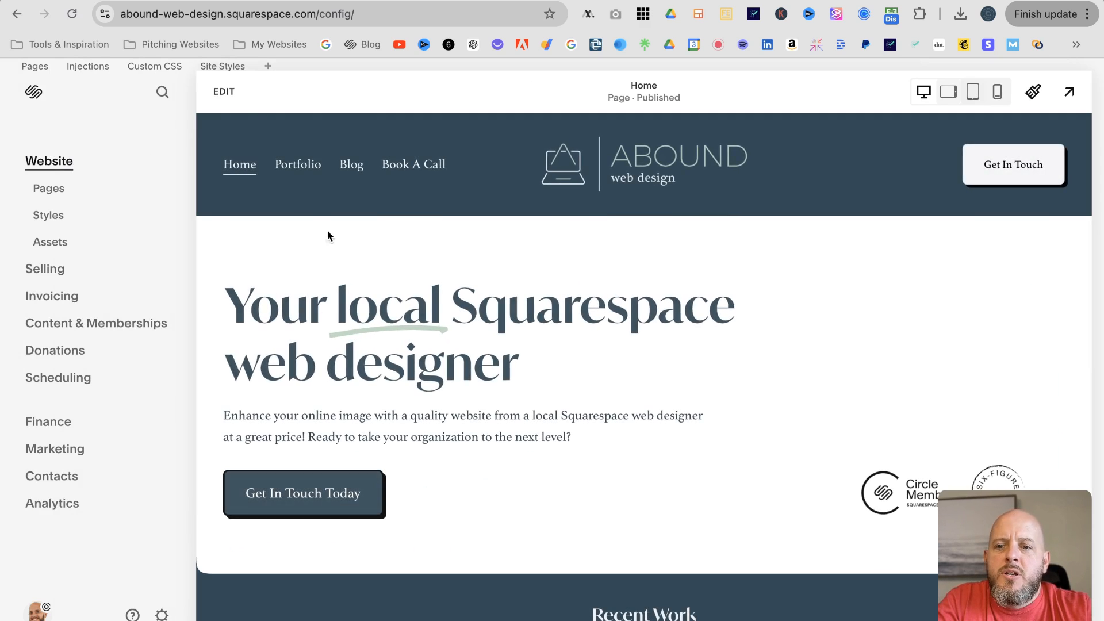
pyautogui.click(230, 102)
pyautogui.scroll(-10, 567, 338)
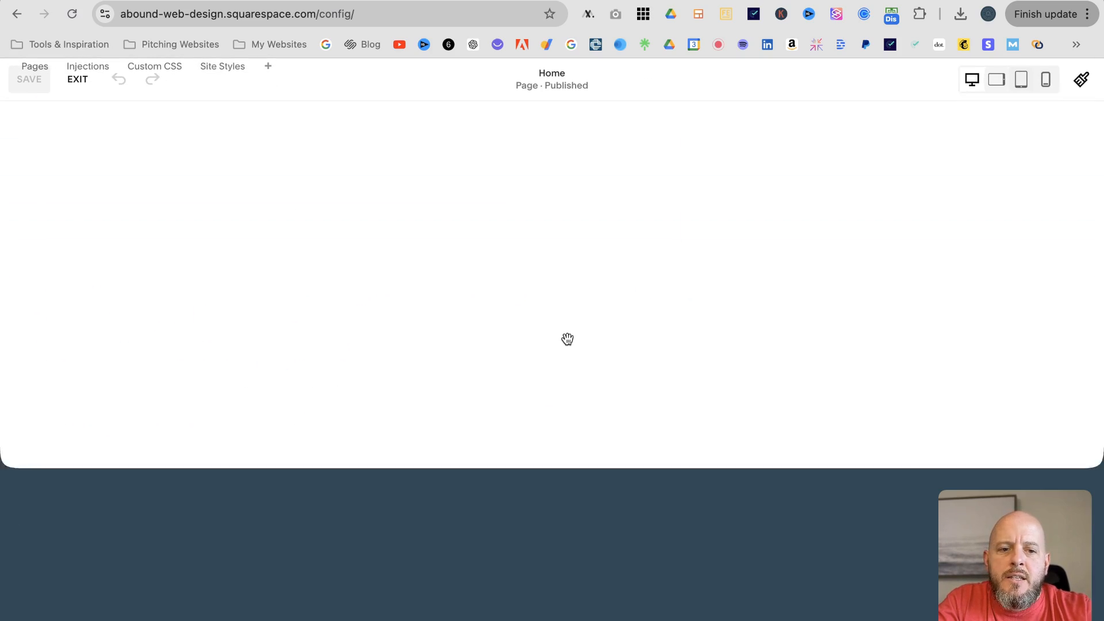
pyautogui.scroll(-20, 567, 339)
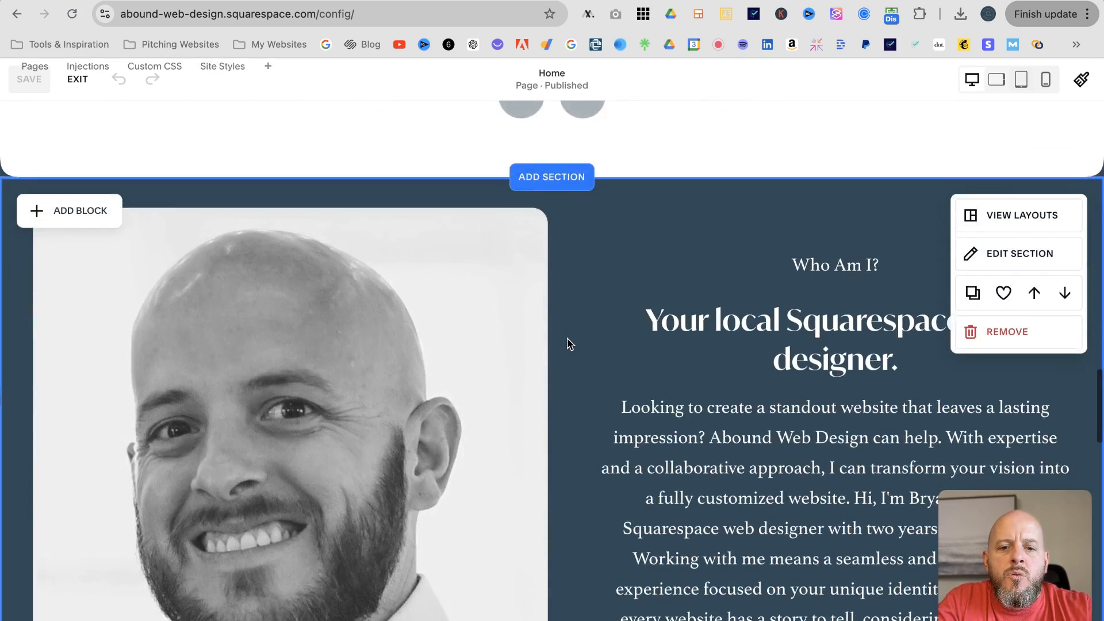
pyautogui.scroll(-15, 567, 344)
pyautogui.click(608, 269)
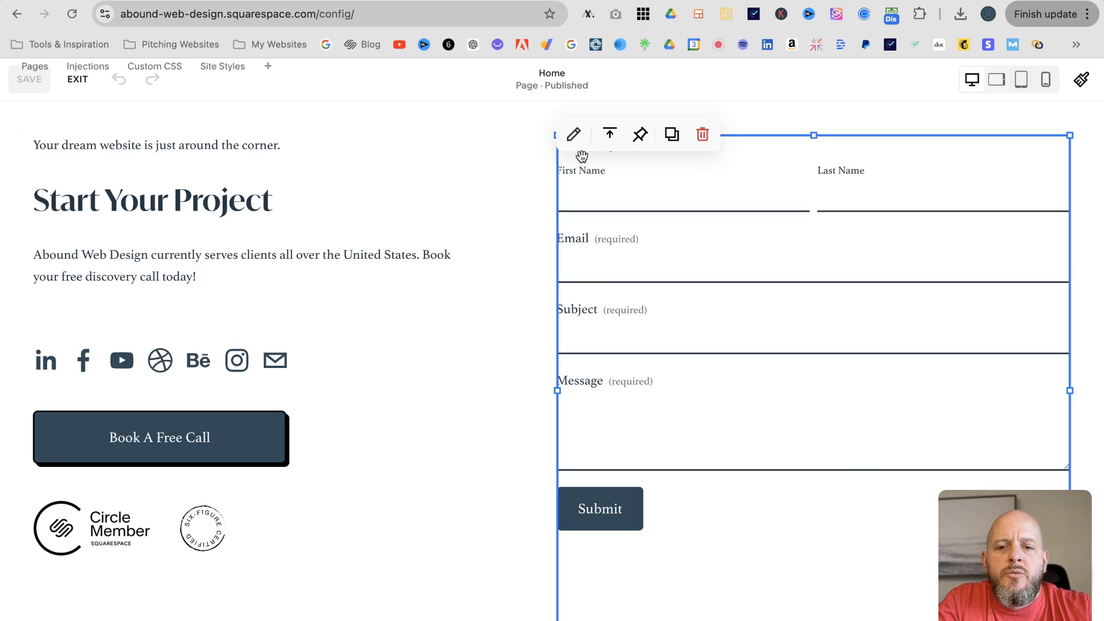
pyautogui.click(576, 136)
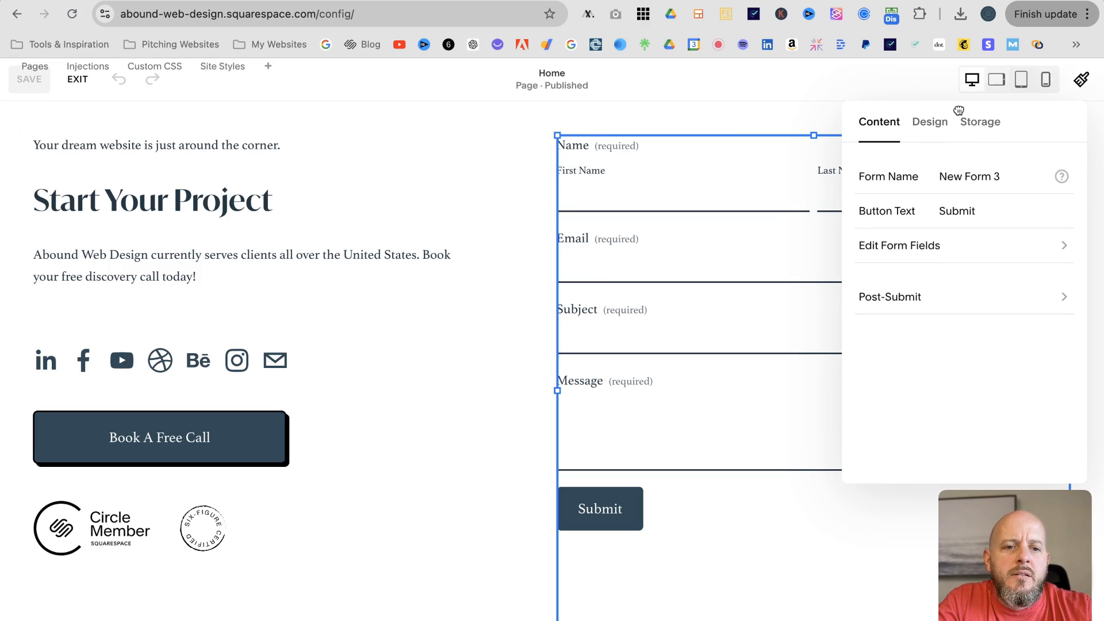
pyautogui.moveTo(958, 107); pyautogui.dragTo(473, 129)
pyautogui.click(494, 145)
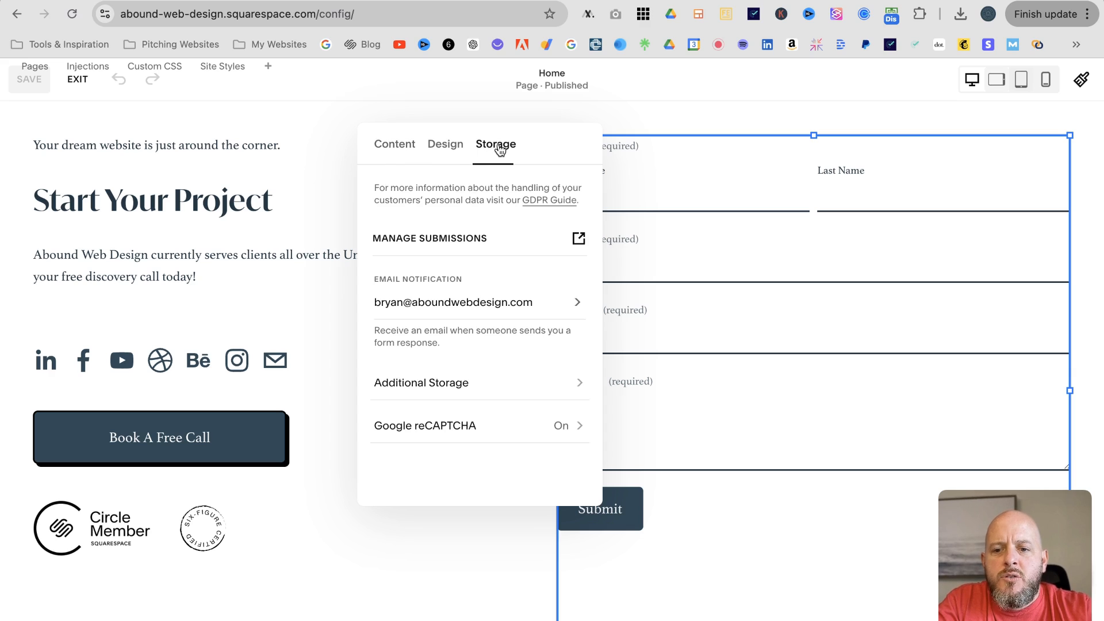
# Connect the Home form to Google Drive with the Google account and begin naming the spreadsheet
pyautogui.click(578, 384)
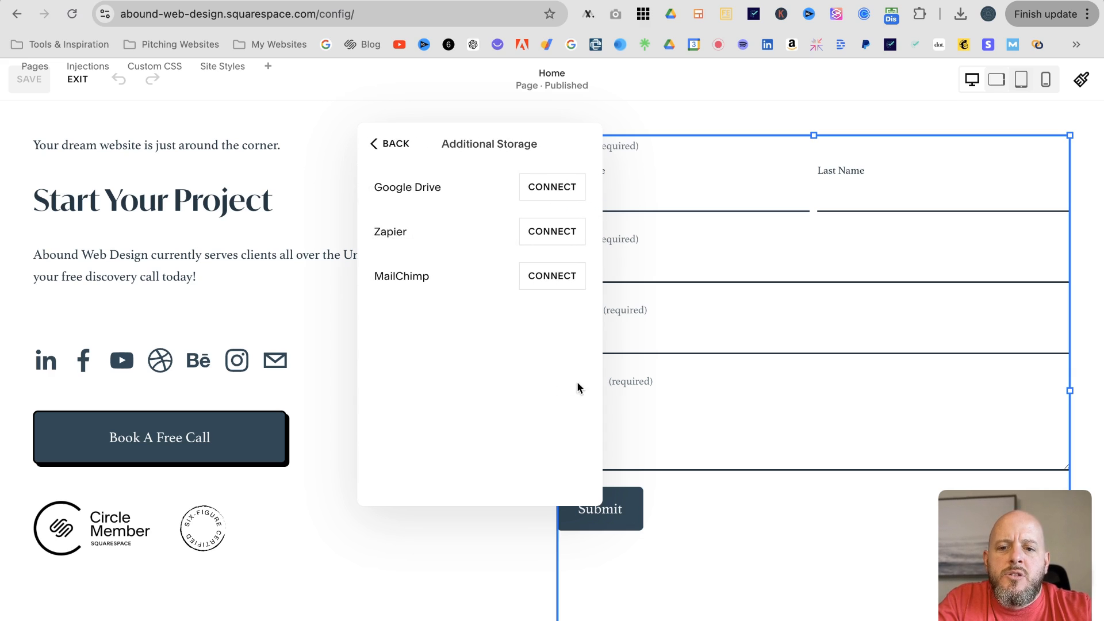
pyautogui.click(553, 185)
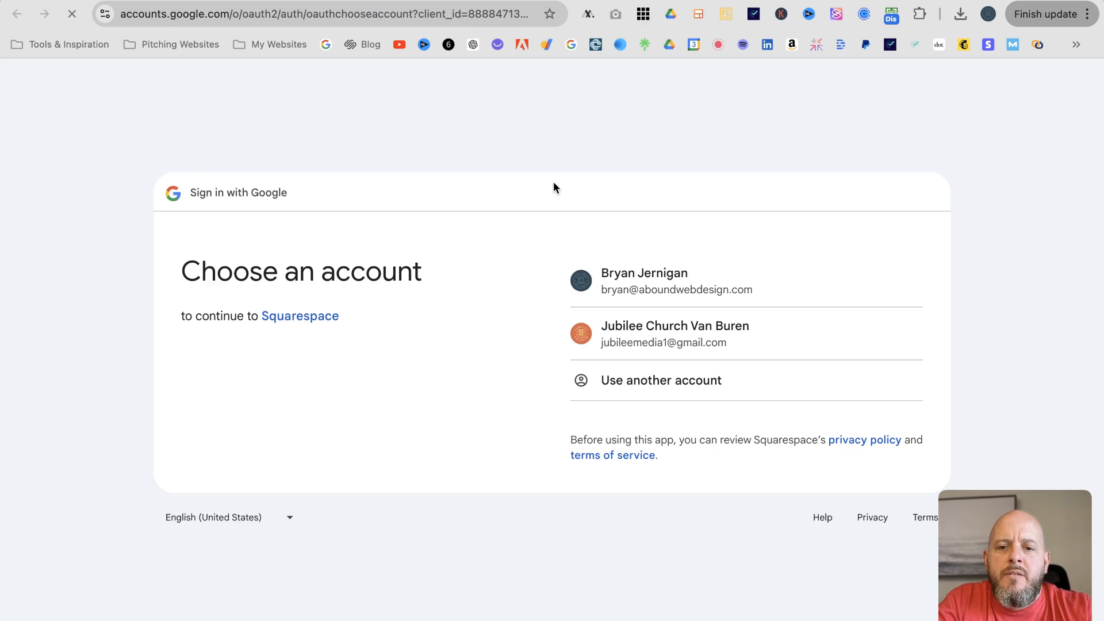
pyautogui.click(627, 279)
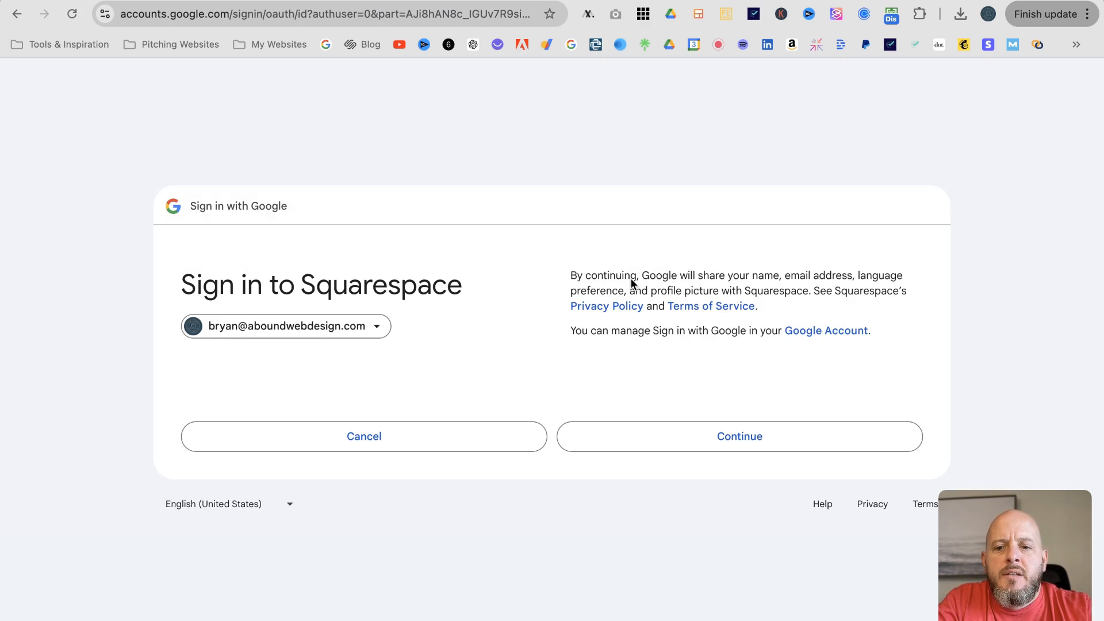
pyautogui.click(691, 485)
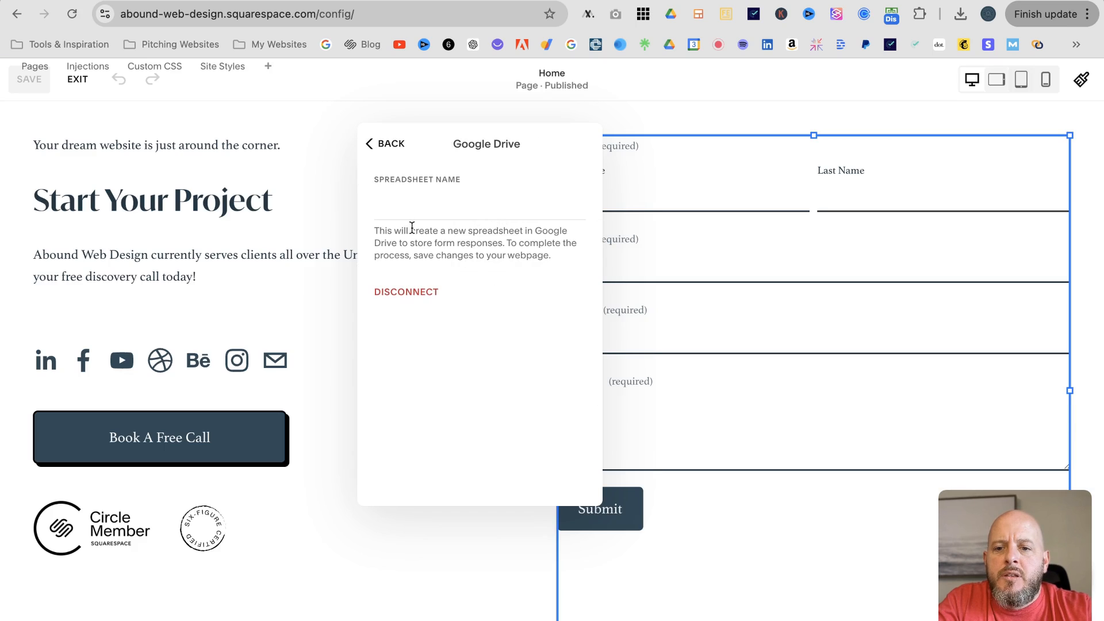
pyautogui.click(399, 211)
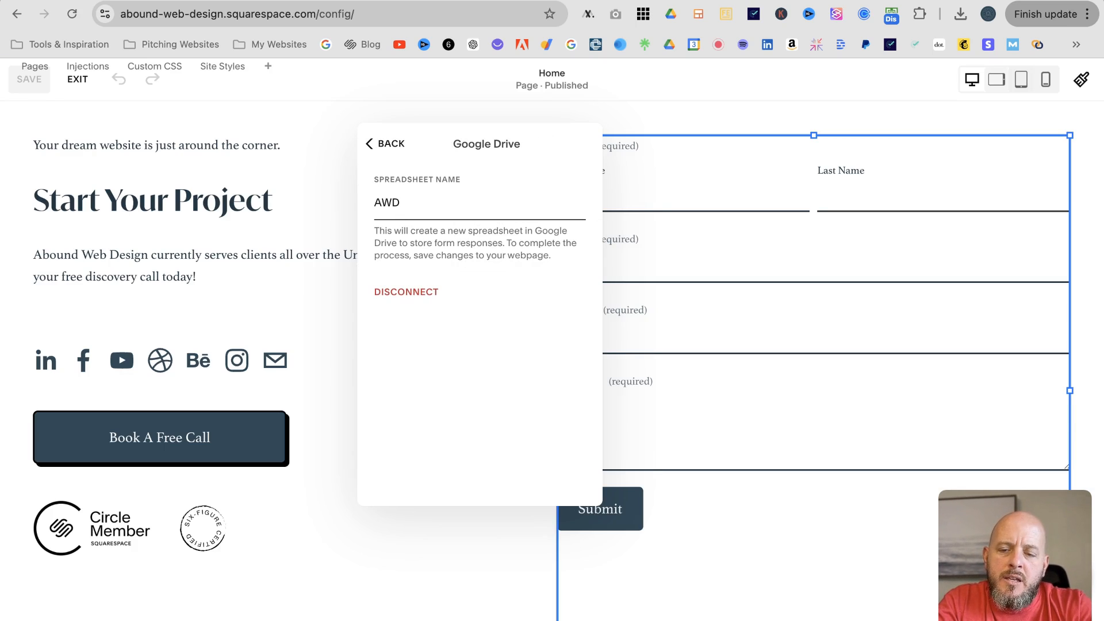
# Name the spreadsheet 'AWD Homepage Contact Form', save it, and exit the Home page editor
pyautogui.write('AWD Homepage Cont')
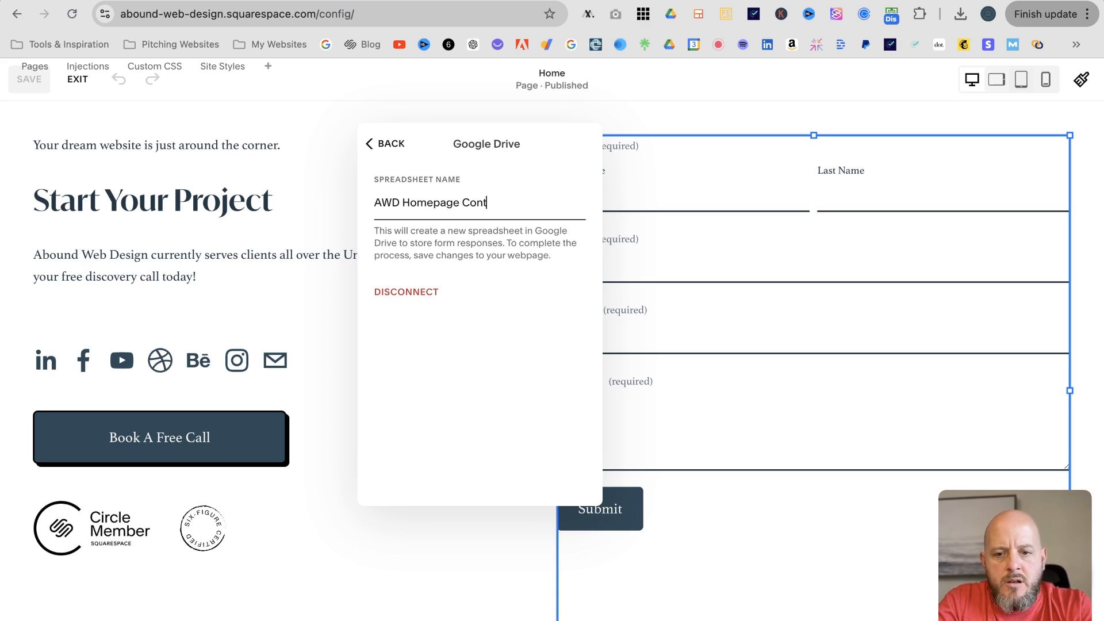
pyautogui.write('act Form')
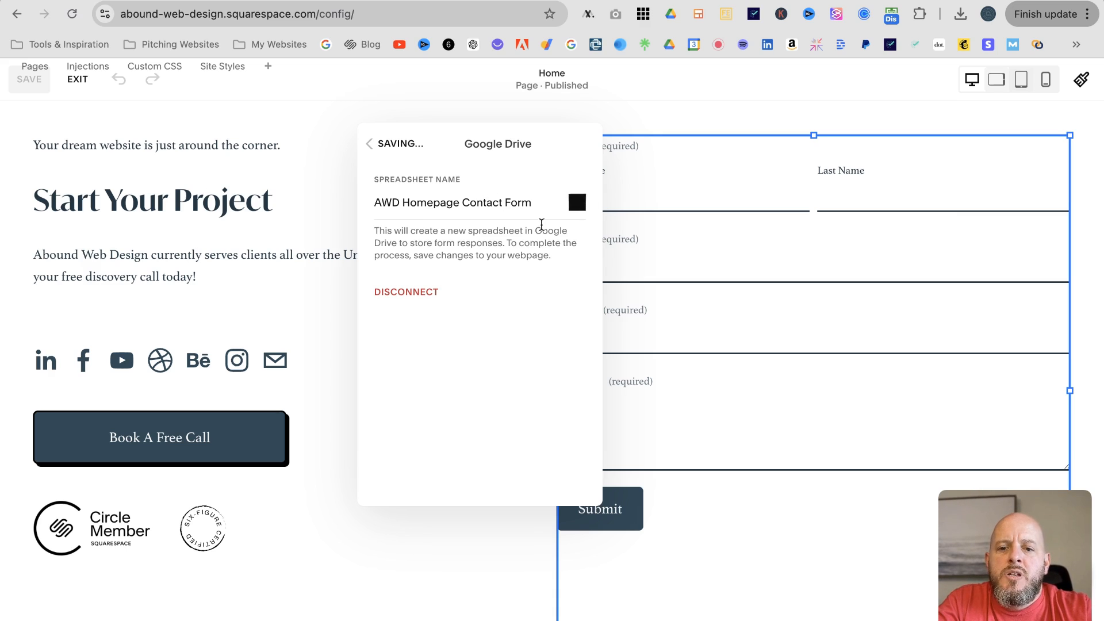
pyautogui.click(371, 145)
pyautogui.click(318, 142)
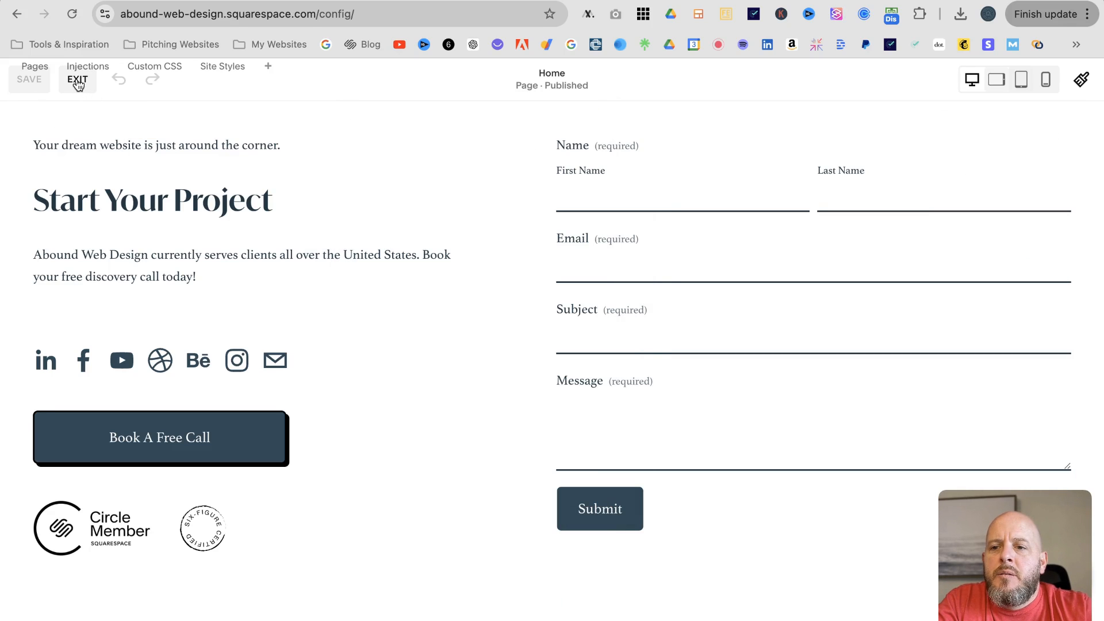
pyautogui.click(79, 84)
# Back in Google Drive, return to My Drive and scroll the files to find the new AWD spreadsheets
pyautogui.click(203, 1)
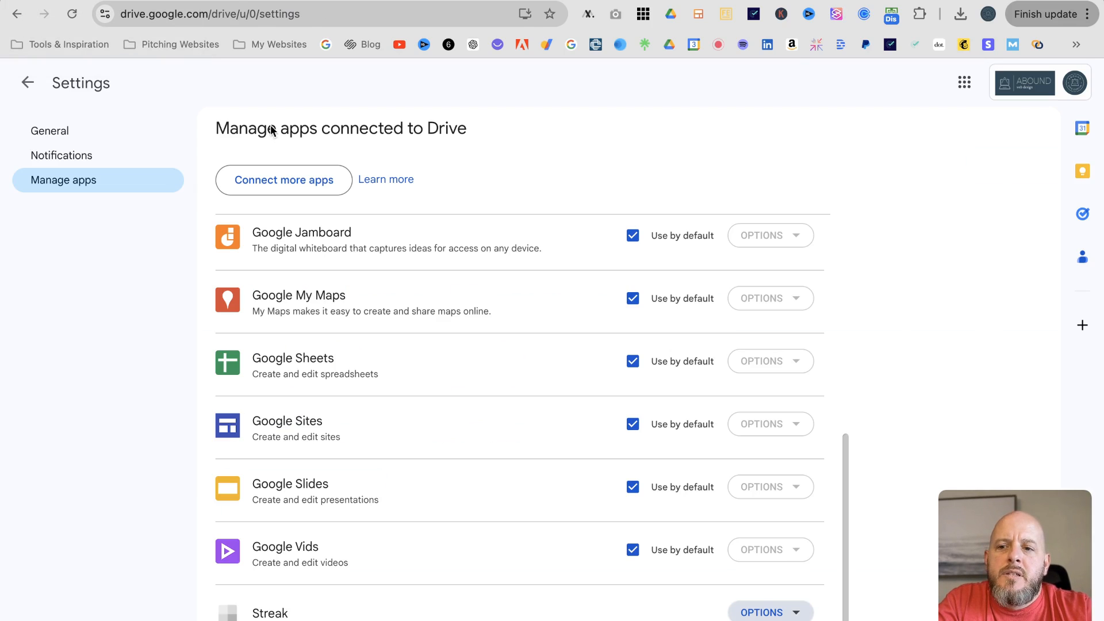
pyautogui.click(61, 132)
pyautogui.click(27, 83)
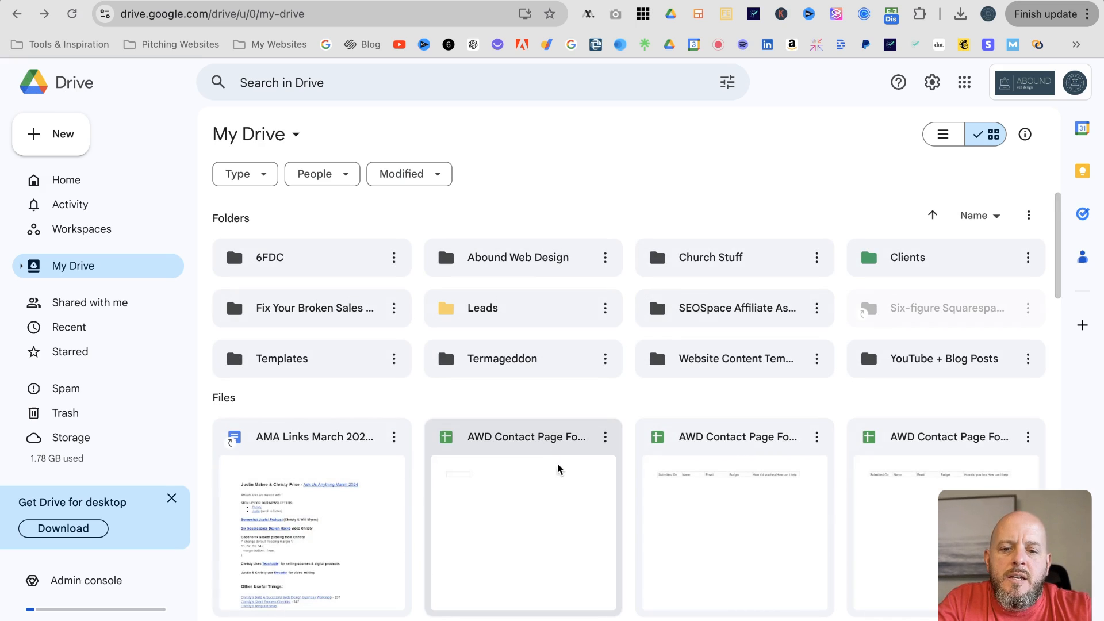
pyautogui.scroll(-1, 558, 456)
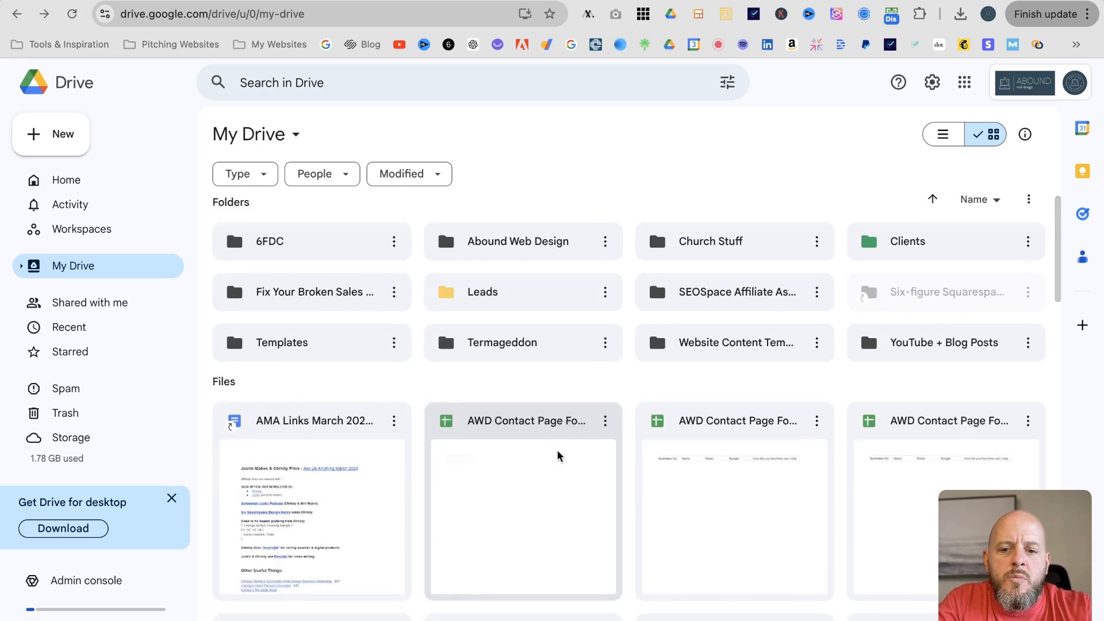
pyautogui.scroll(-3, 558, 456)
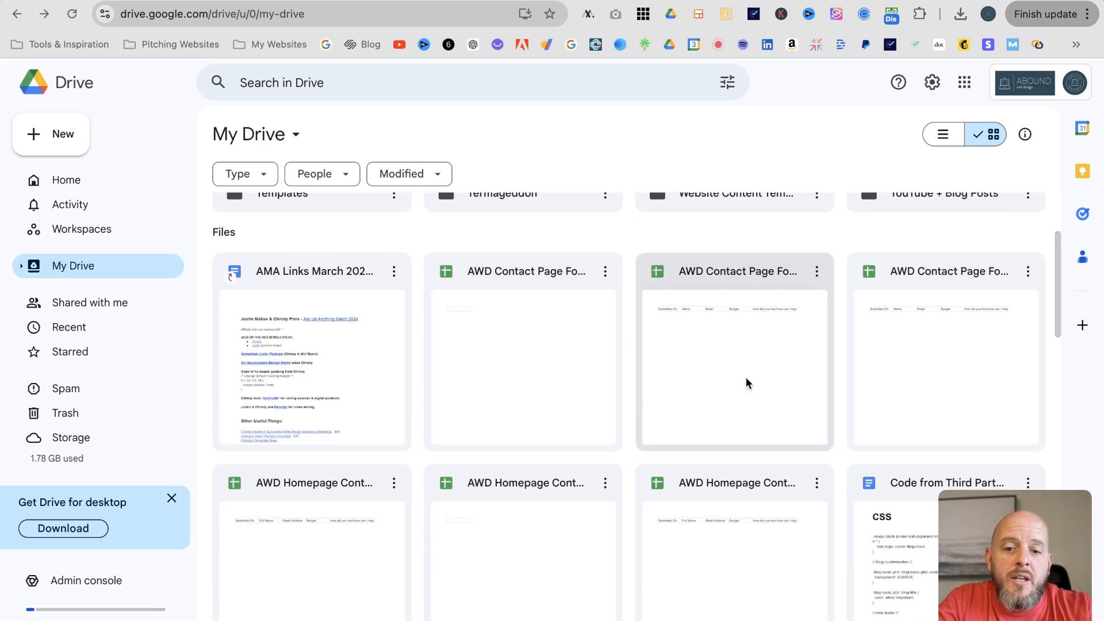
pyautogui.scroll(-2, 732, 368)
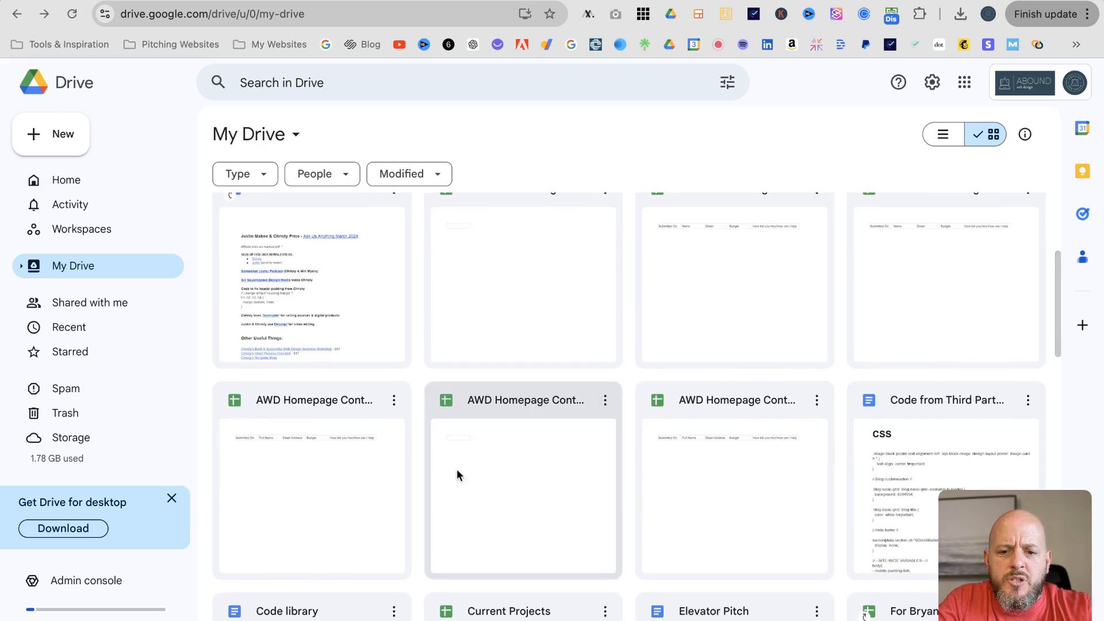
pyautogui.scroll(4, 543, 496)
pyautogui.scroll(-1, 541, 486)
pyautogui.scroll(-1, 575, 460)
pyautogui.scroll(2, 616, 436)
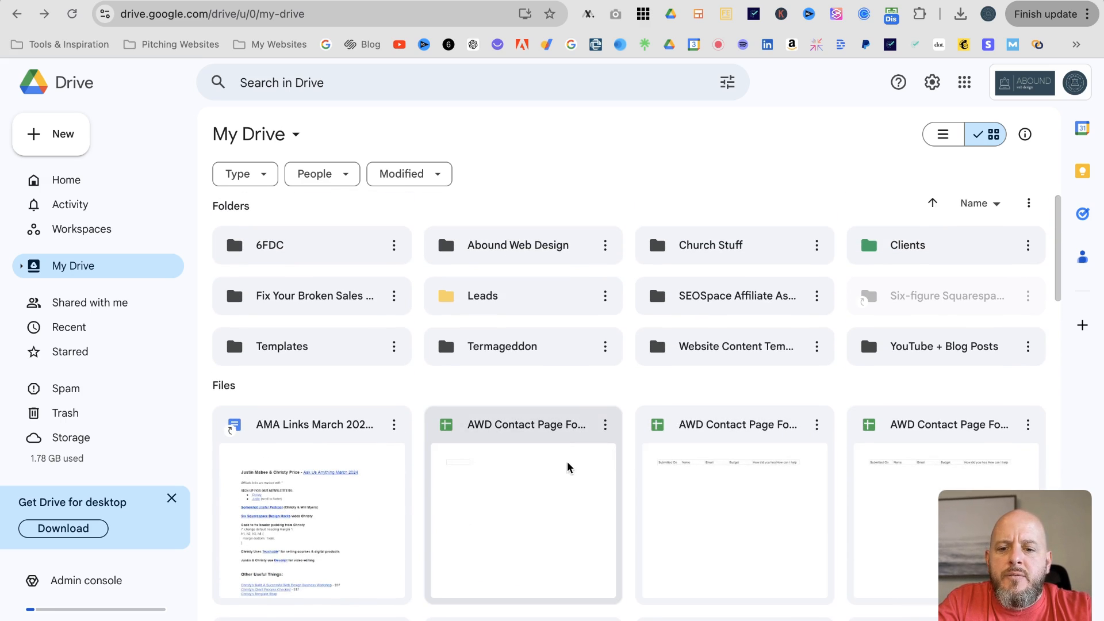